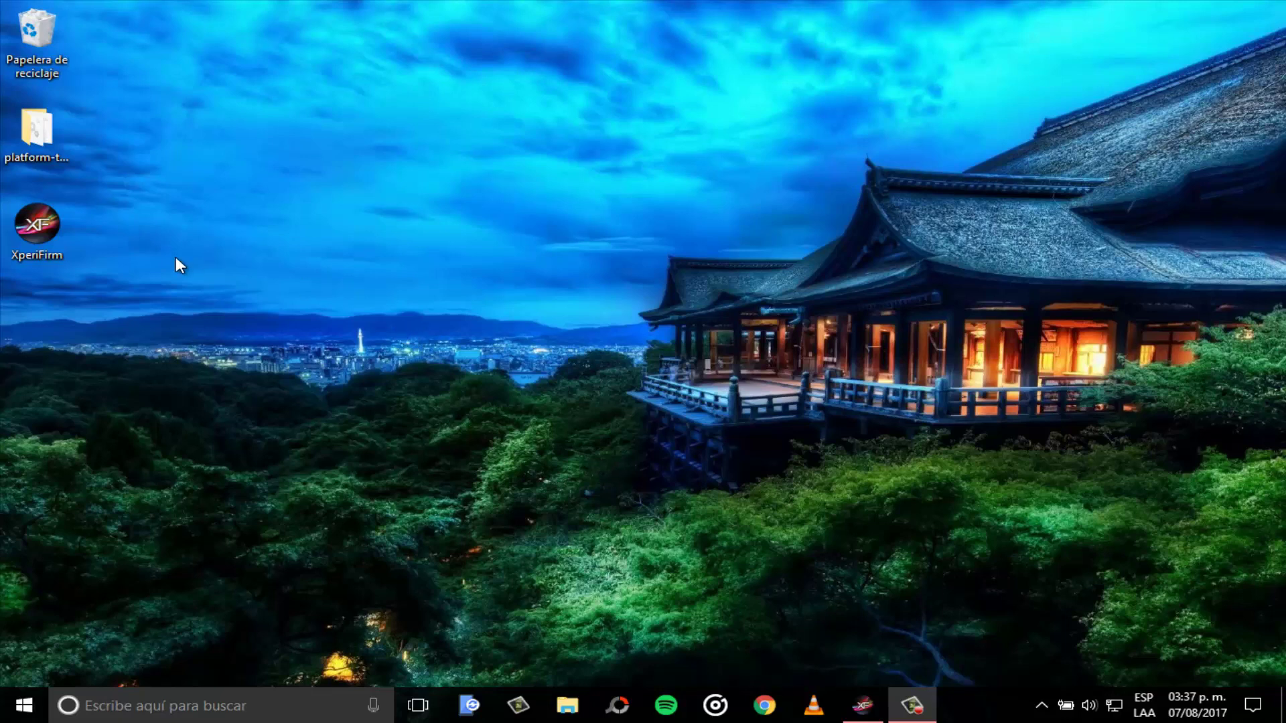
Step: Launch XperiFirm from the desktop and maximise its window
{"action": "left_click", "coordinate": [60, 244]}
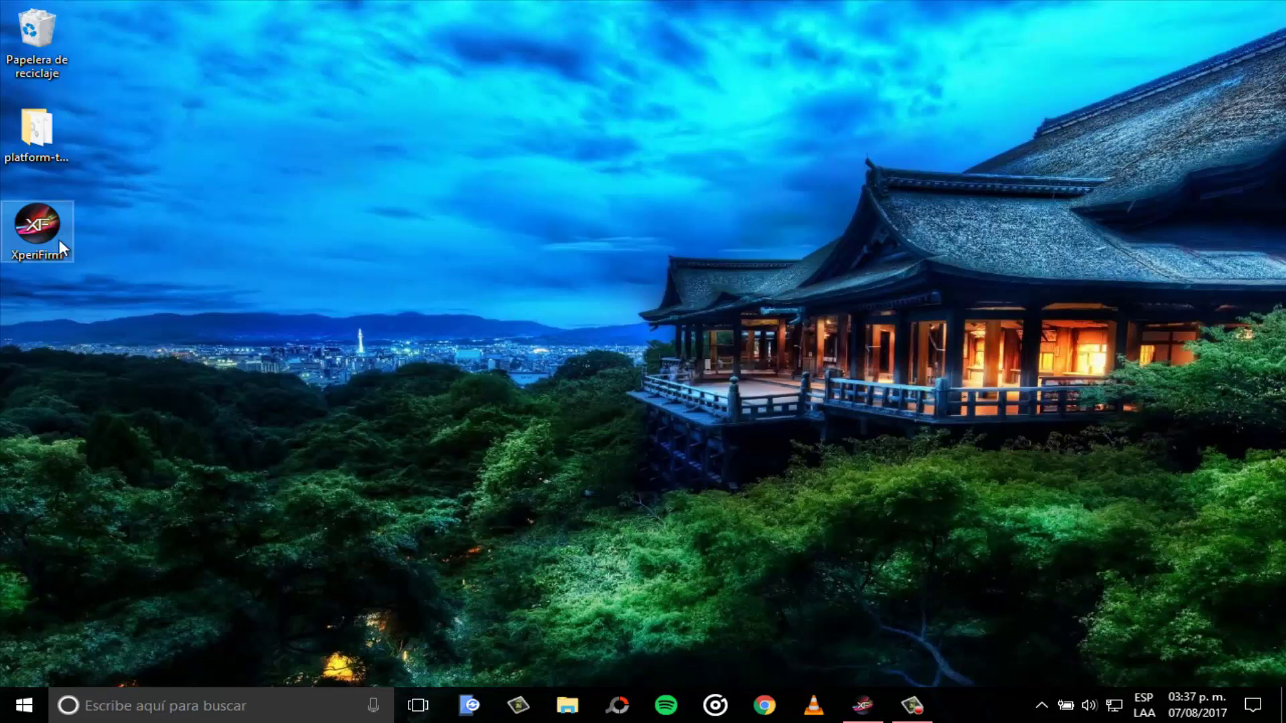
{"action": "right_click", "coordinate": [59, 239]}
{"action": "left_click", "coordinate": [138, 212]}
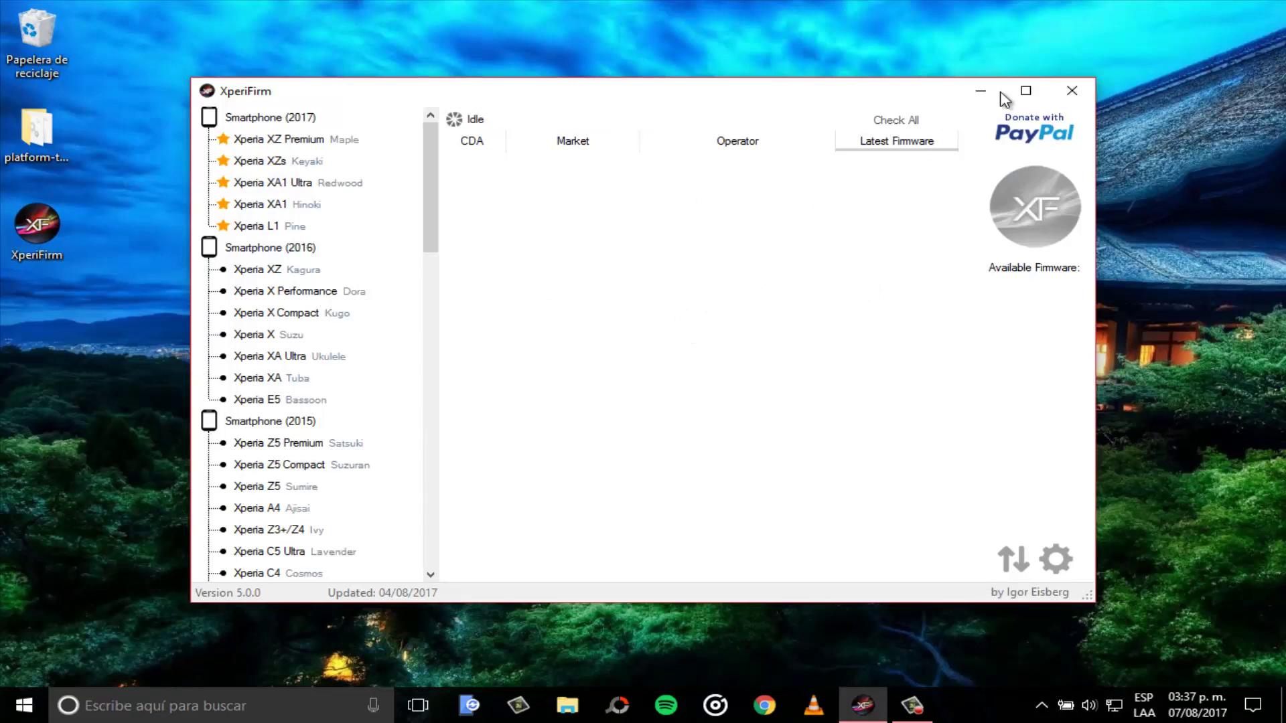
{"action": "left_click", "coordinate": [1026, 90]}
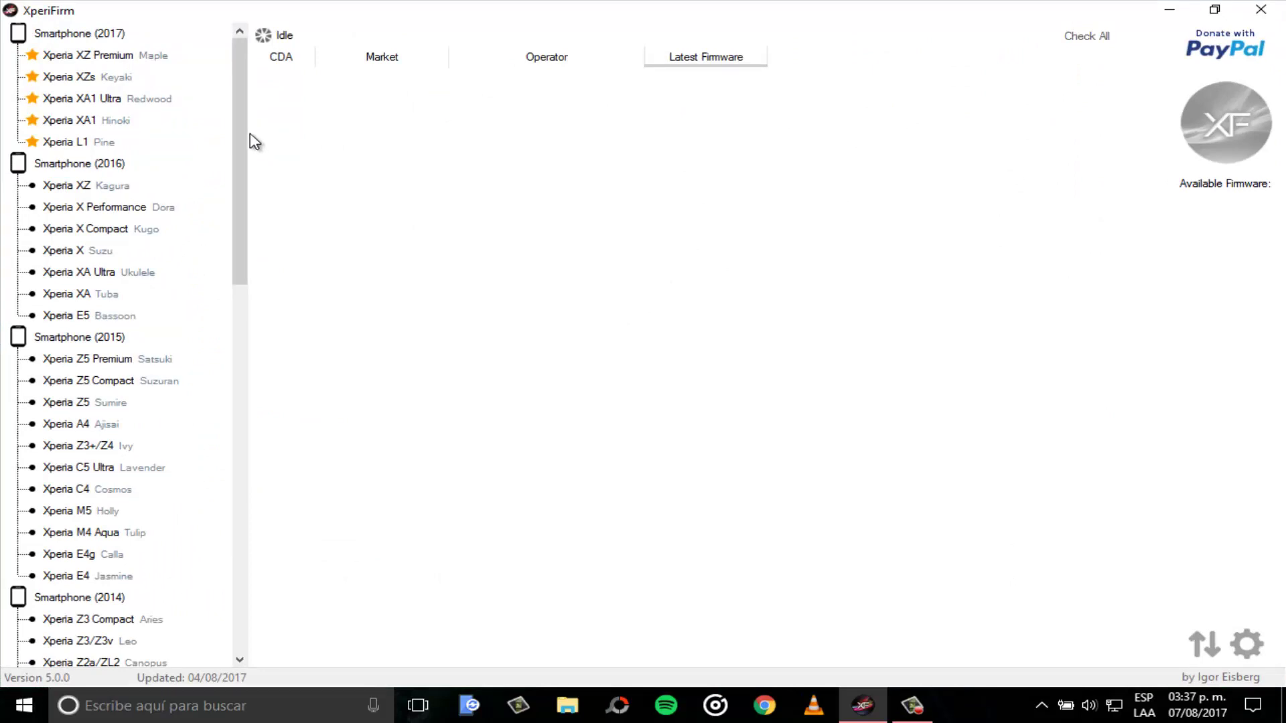
Step: Load the firmware market and operator list for the Xperia XA Ultra model F3213
{"action": "left_click_drag", "start_coordinate": [248, 139], "coordinate": [231, 509]}
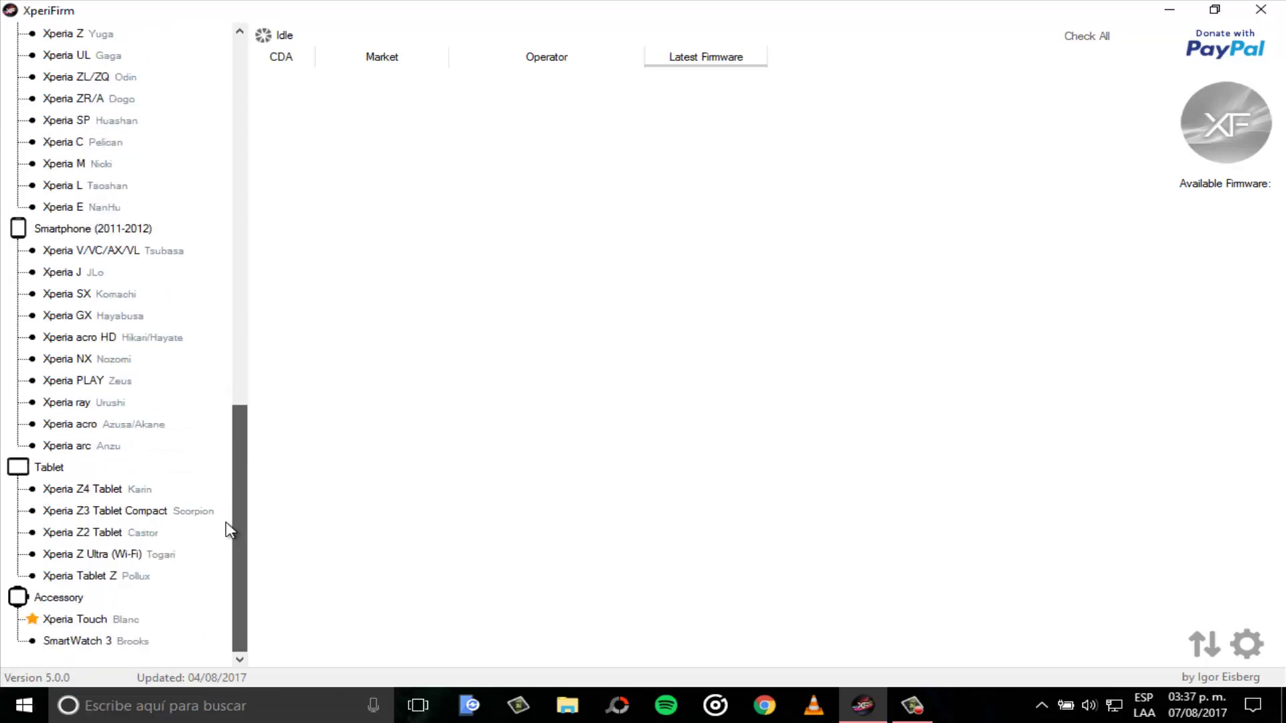
{"action": "left_click_drag", "start_coordinate": [228, 516], "coordinate": [190, 111]}
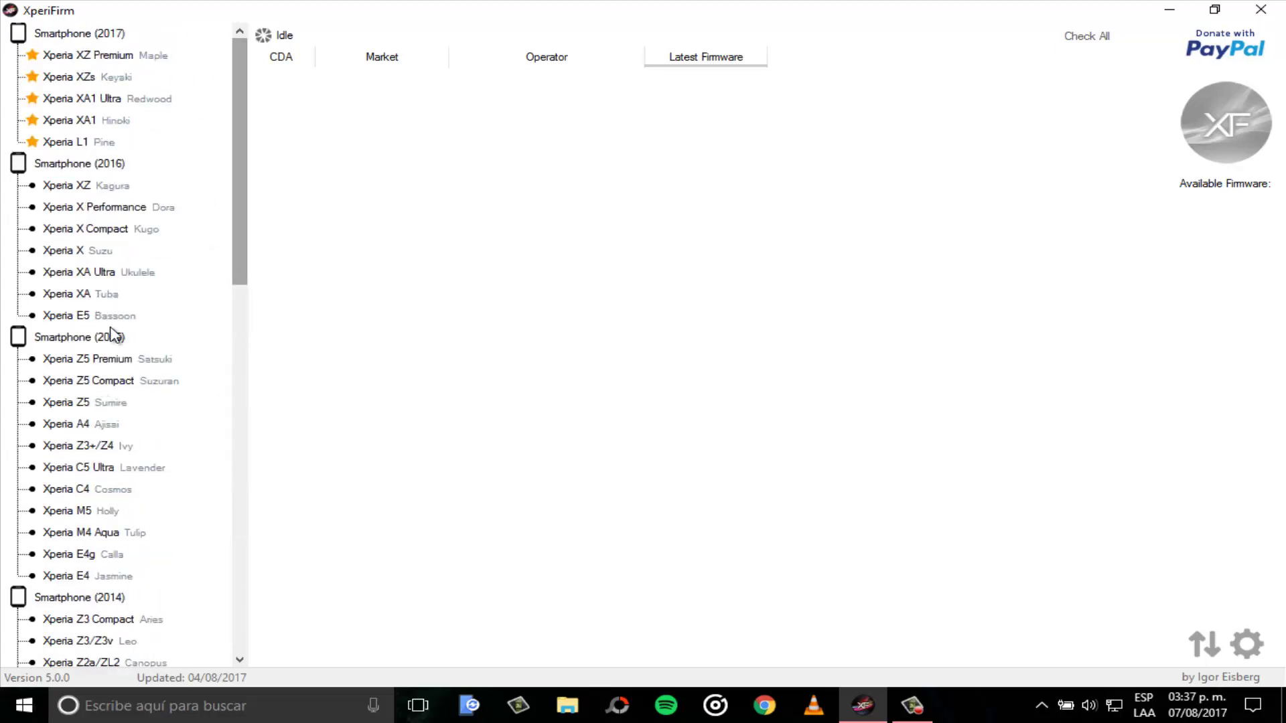
{"action": "left_click", "coordinate": [103, 272]}
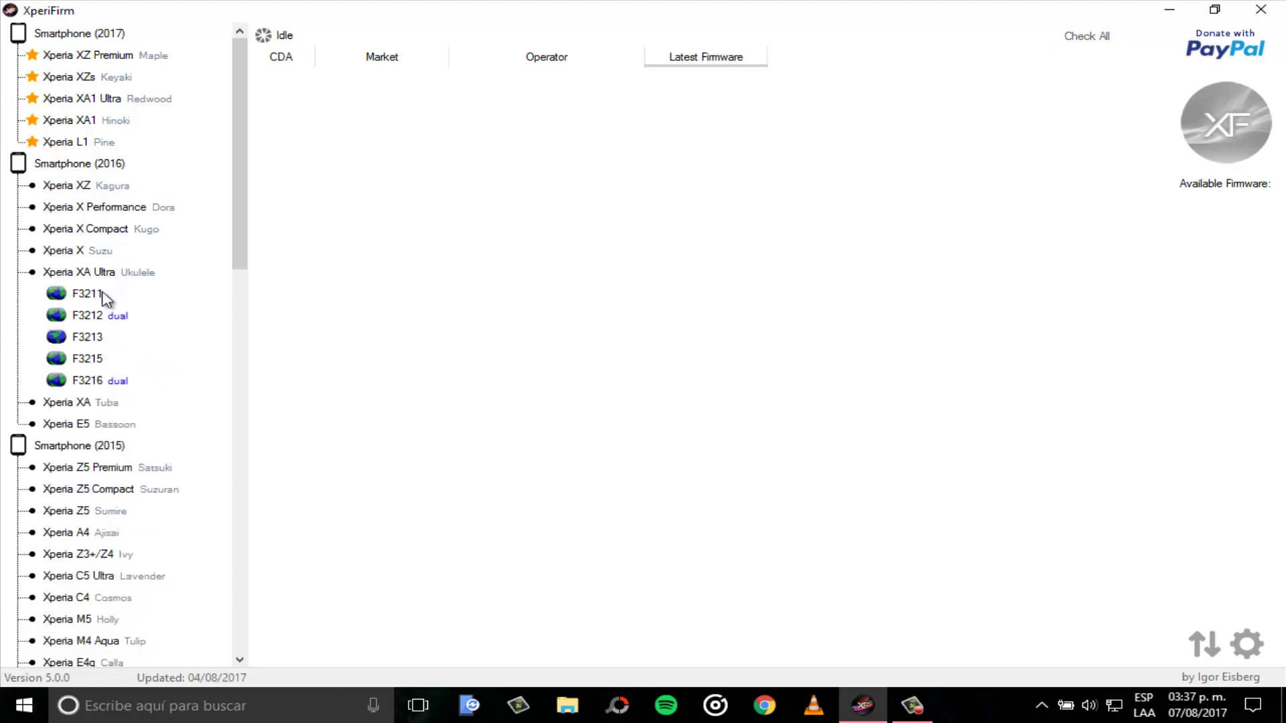
{"action": "left_click", "coordinate": [89, 341]}
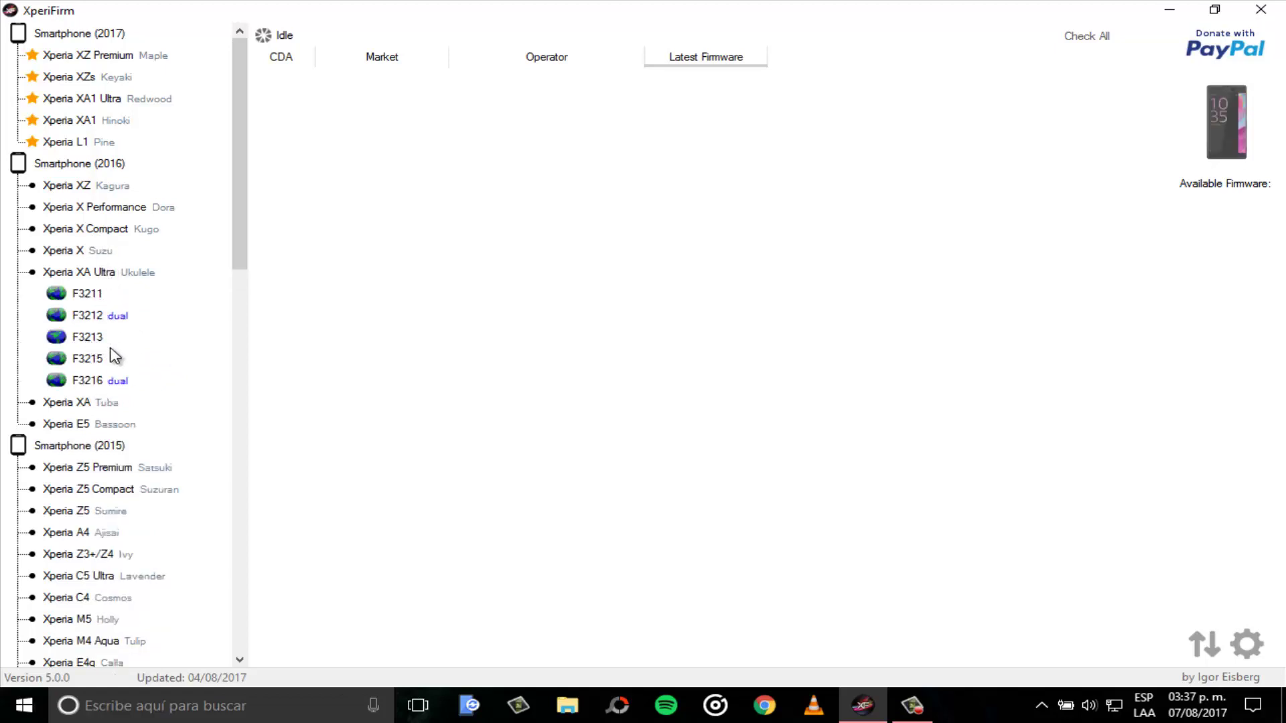
{"action": "left_click", "coordinate": [92, 339]}
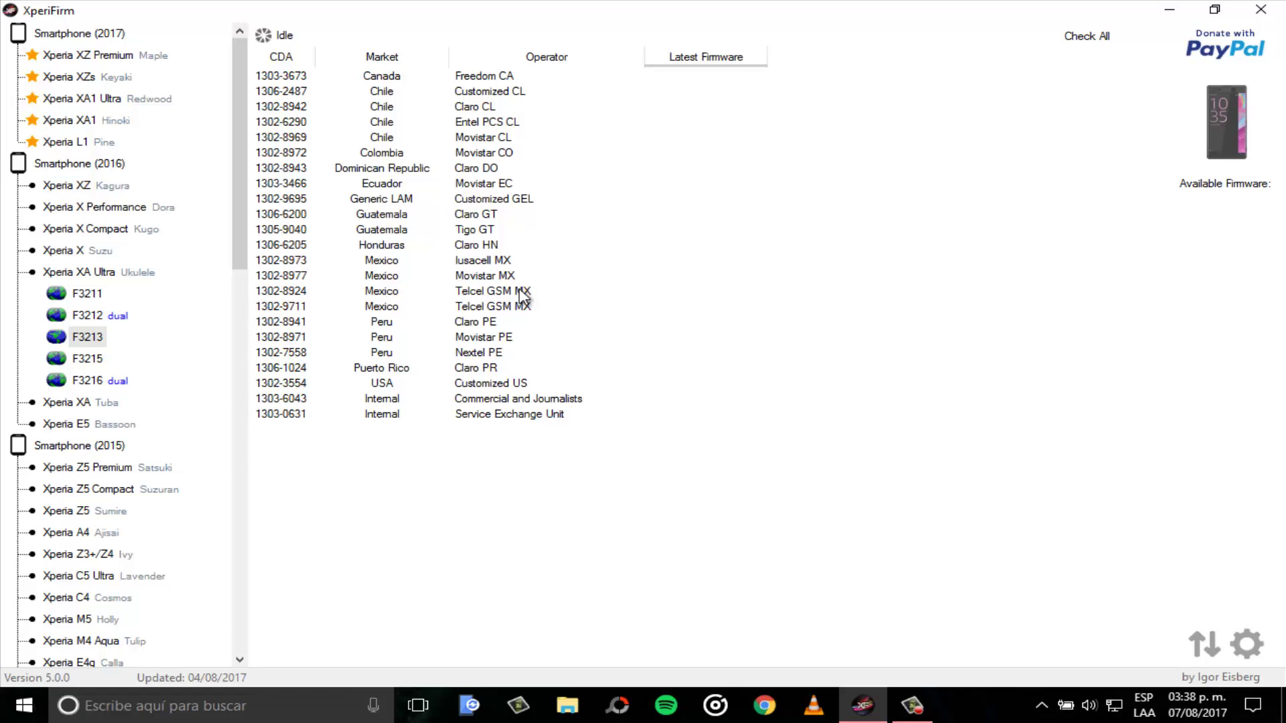
Step: Check the latest firmware for Claro GT in Guatemala, Customized GEL, and Telcel GSM MX with CDA 1302-9711
{"action": "left_click", "coordinate": [526, 212]}
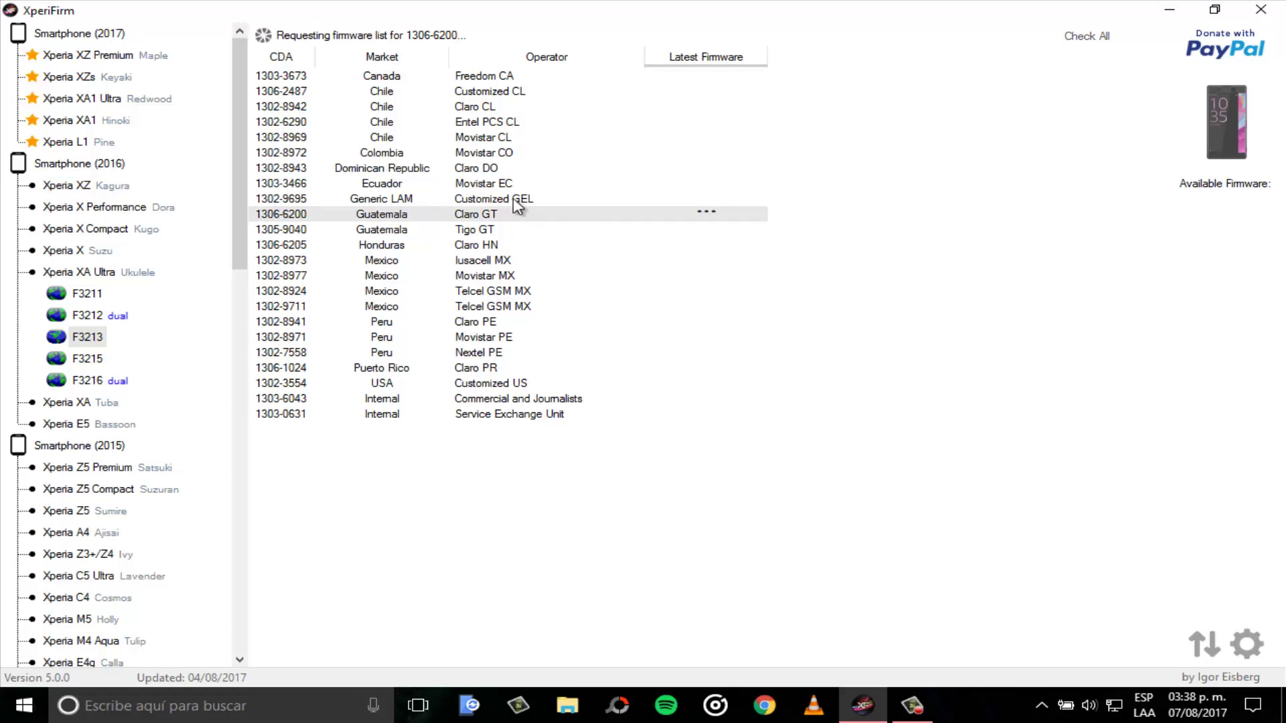
{"action": "left_click", "coordinate": [514, 200]}
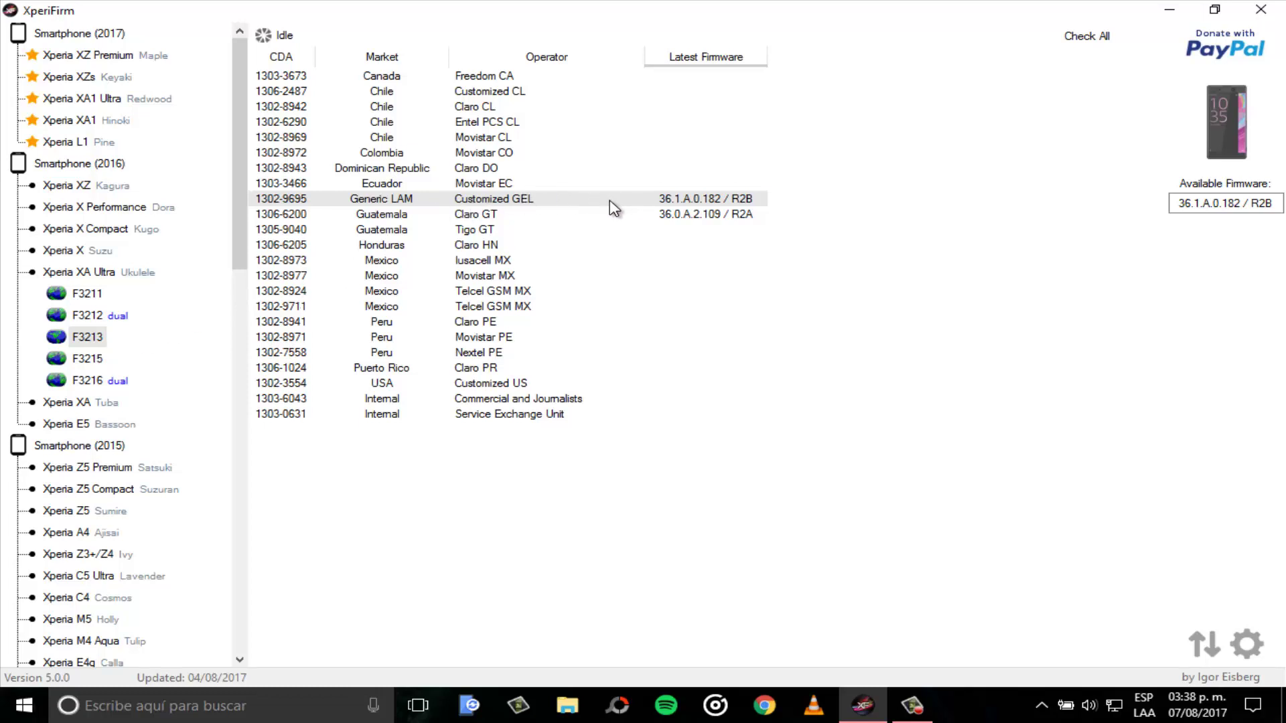
{"action": "left_click", "coordinate": [532, 308]}
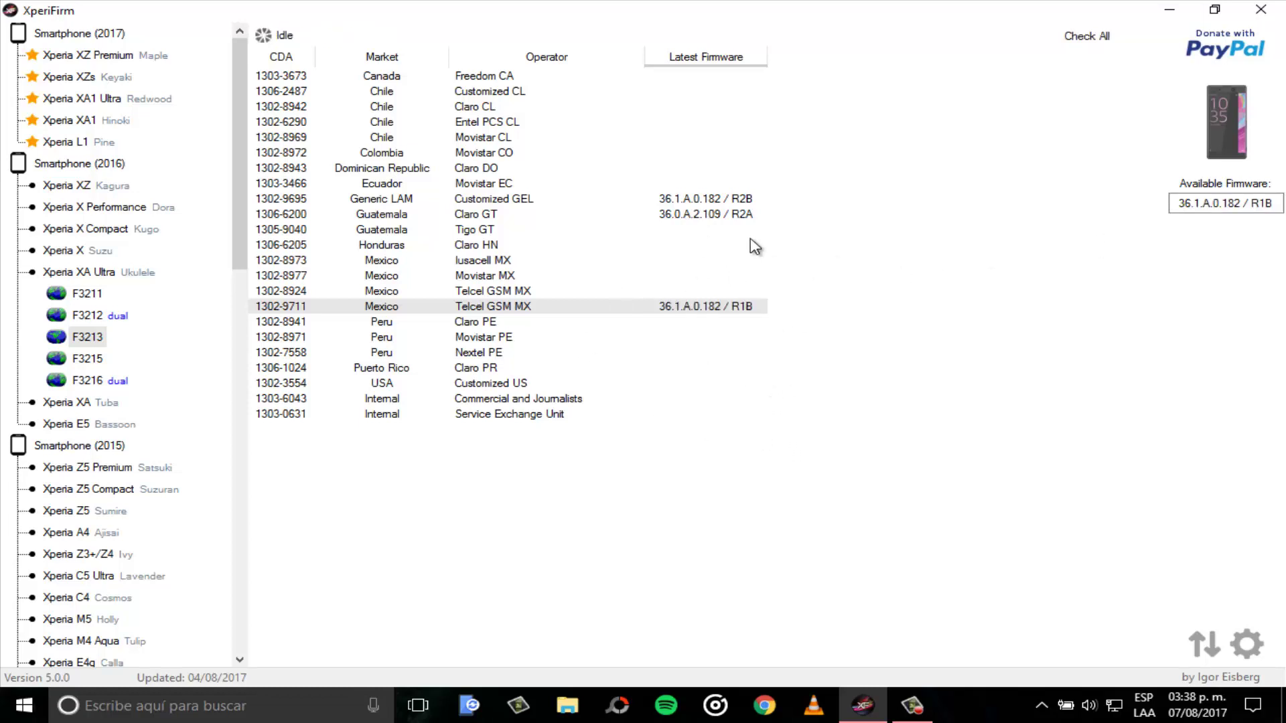
Step: Select the Generic LAM Customized GEL variant and open the details of its available firmware 36.1.A.0.182 / R2B
{"action": "left_click", "coordinate": [730, 215]}
{"action": "left_click", "coordinate": [730, 200]}
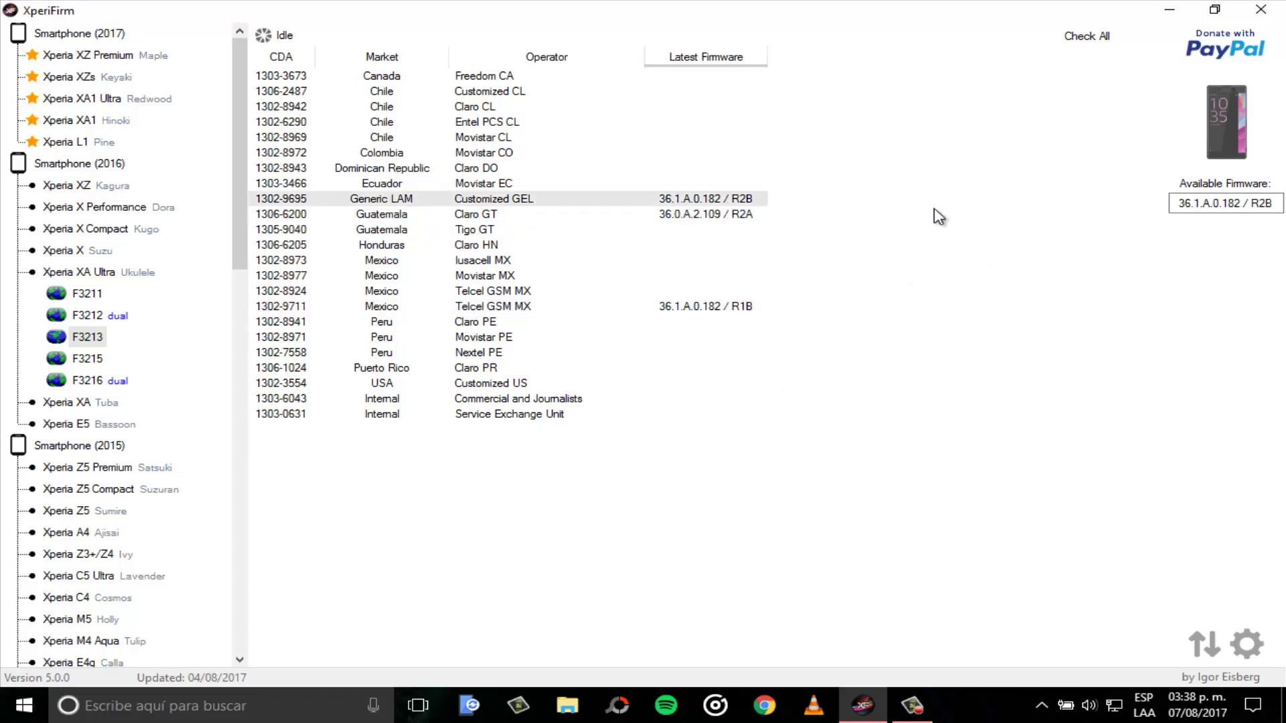
{"action": "left_click", "coordinate": [1230, 205]}
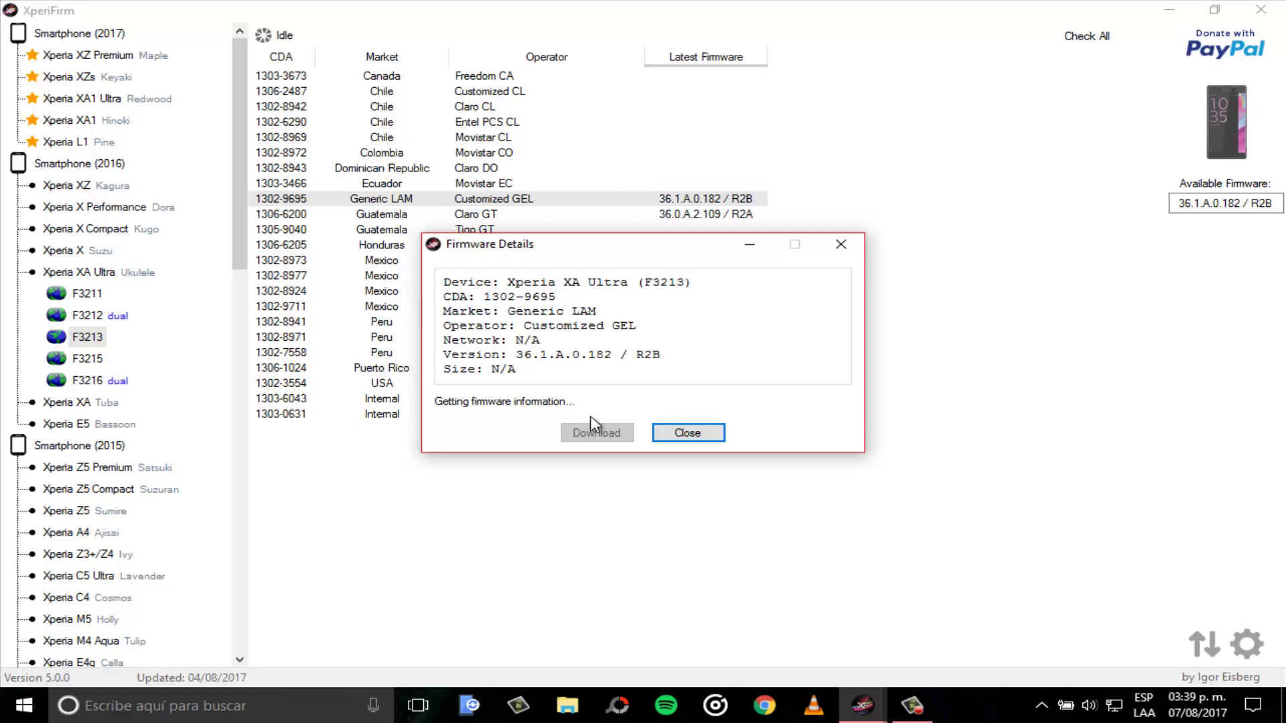
{"action": "left_click", "coordinate": [904, 704]}
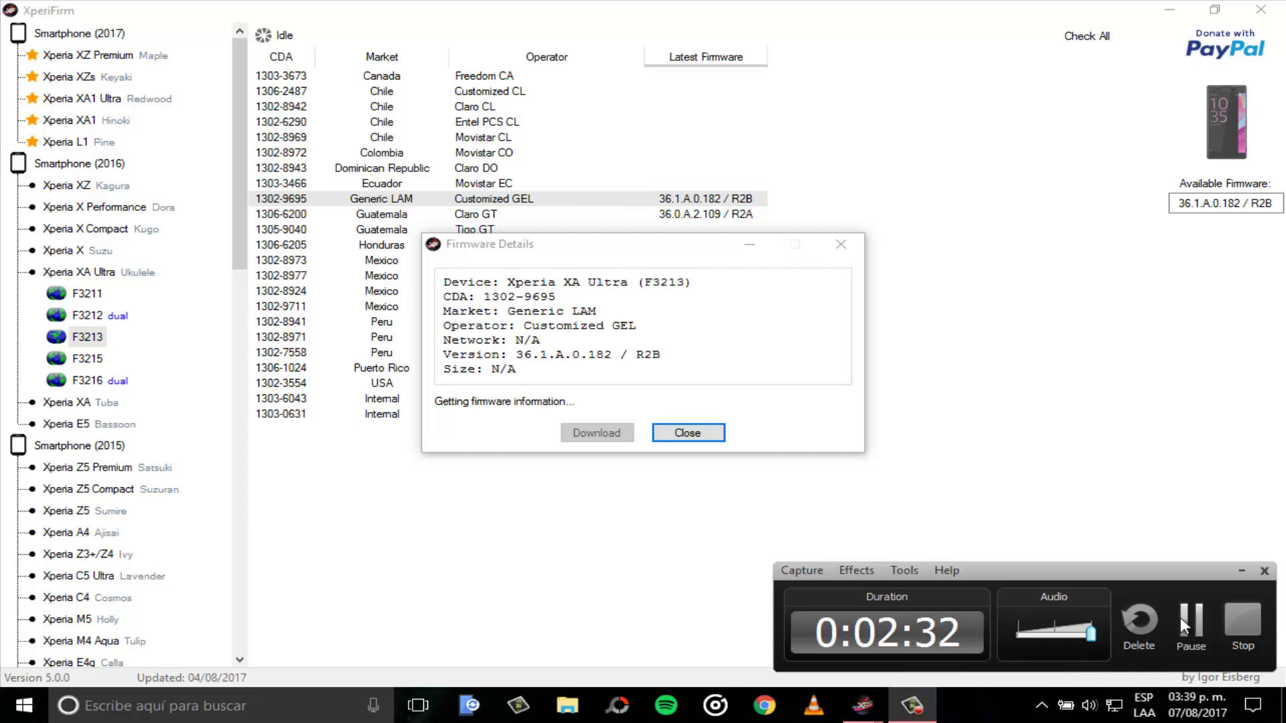
{"action": "left_click", "coordinate": [1183, 625]}
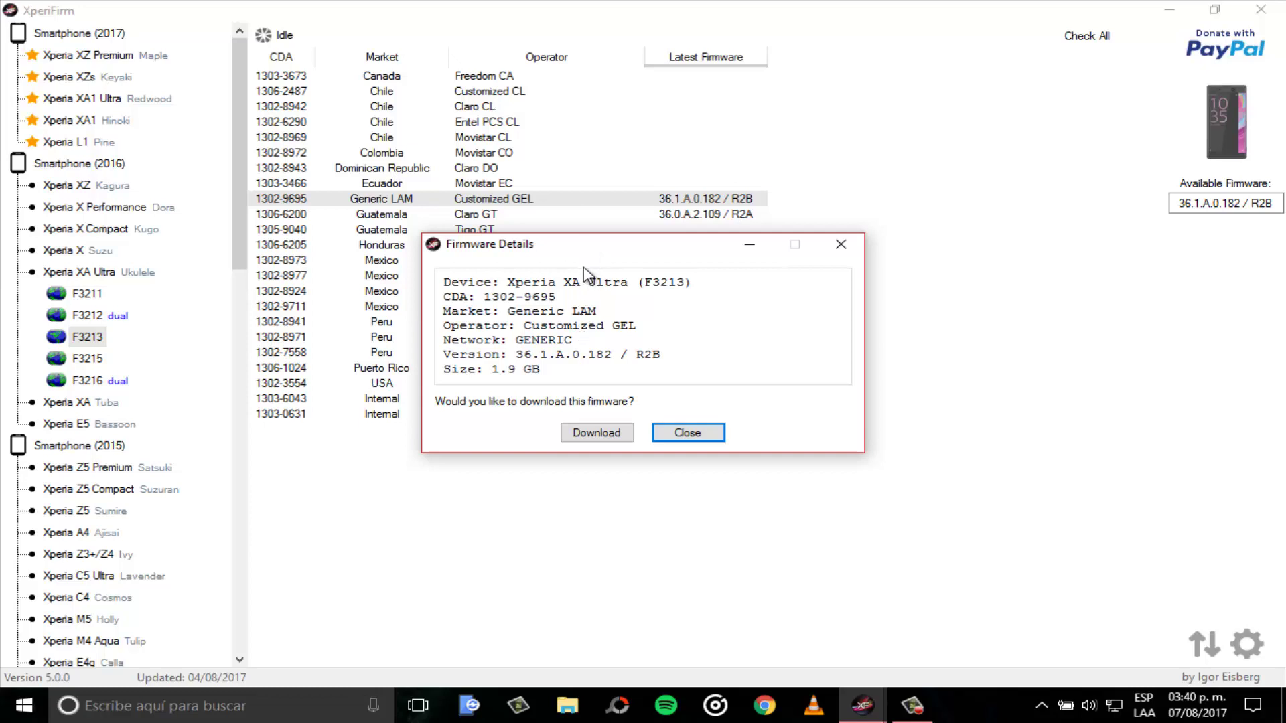
Step: Start downloading the Customized GEL firmware into the firmwares location inside the user profile's .flashTool folder
{"action": "left_click_drag", "start_coordinate": [584, 245], "coordinate": [556, 362]}
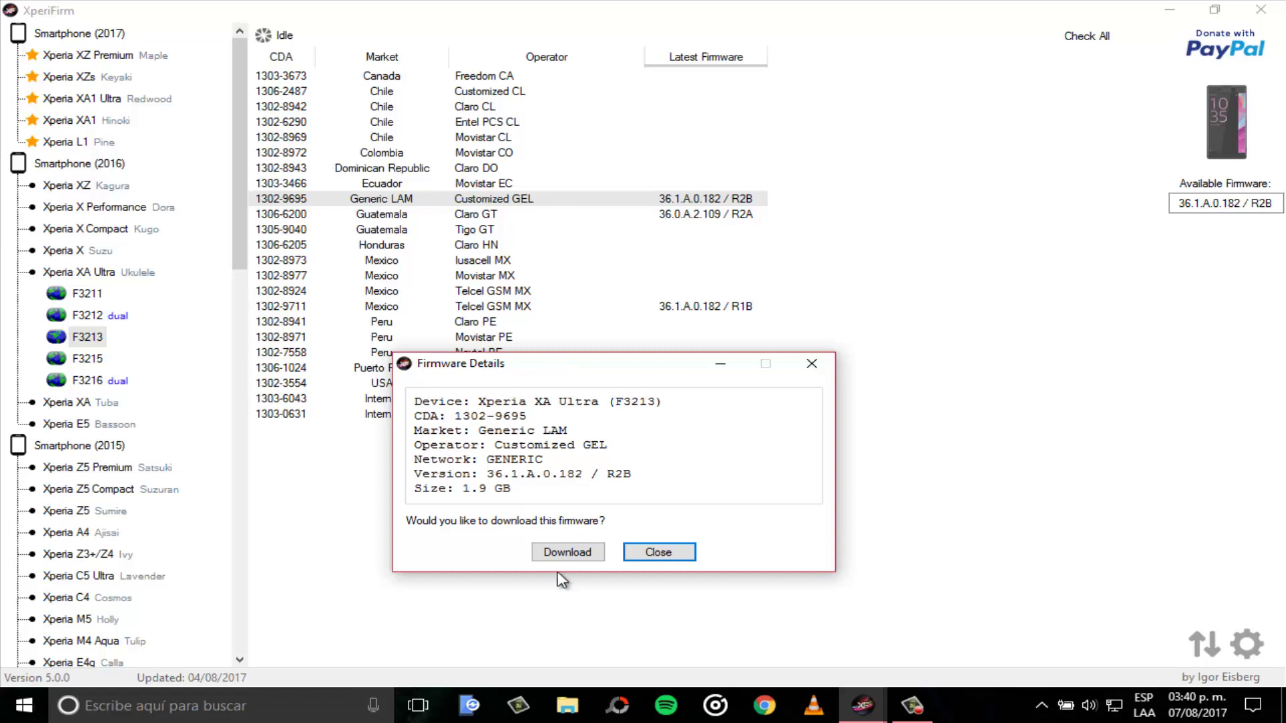
{"action": "left_click", "coordinate": [569, 553]}
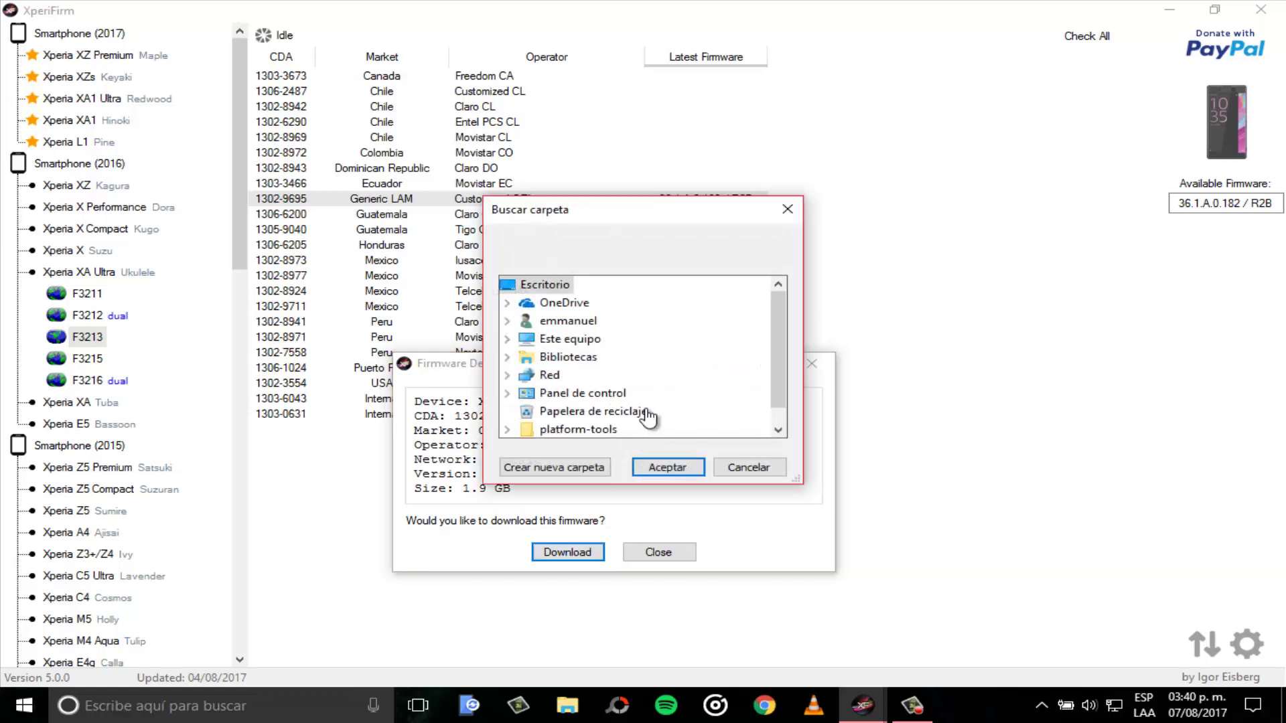
{"action": "double_click", "coordinate": [563, 323]}
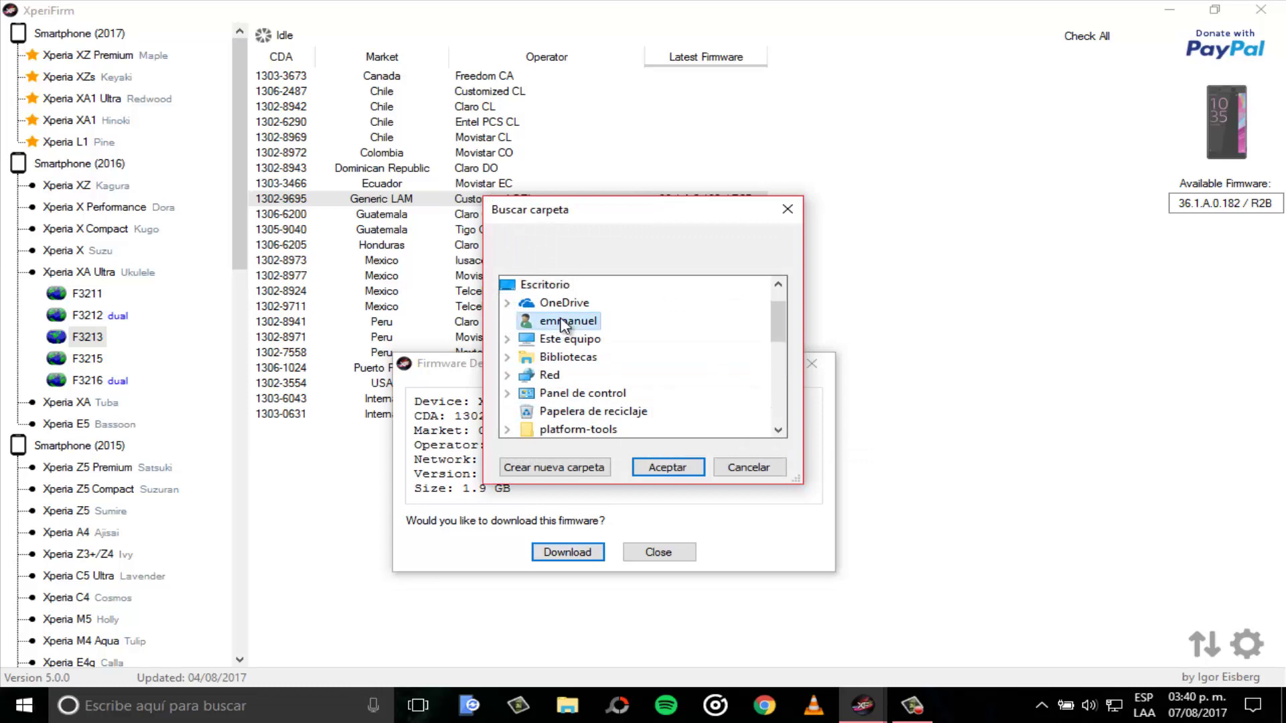
{"action": "double_click", "coordinate": [588, 323]}
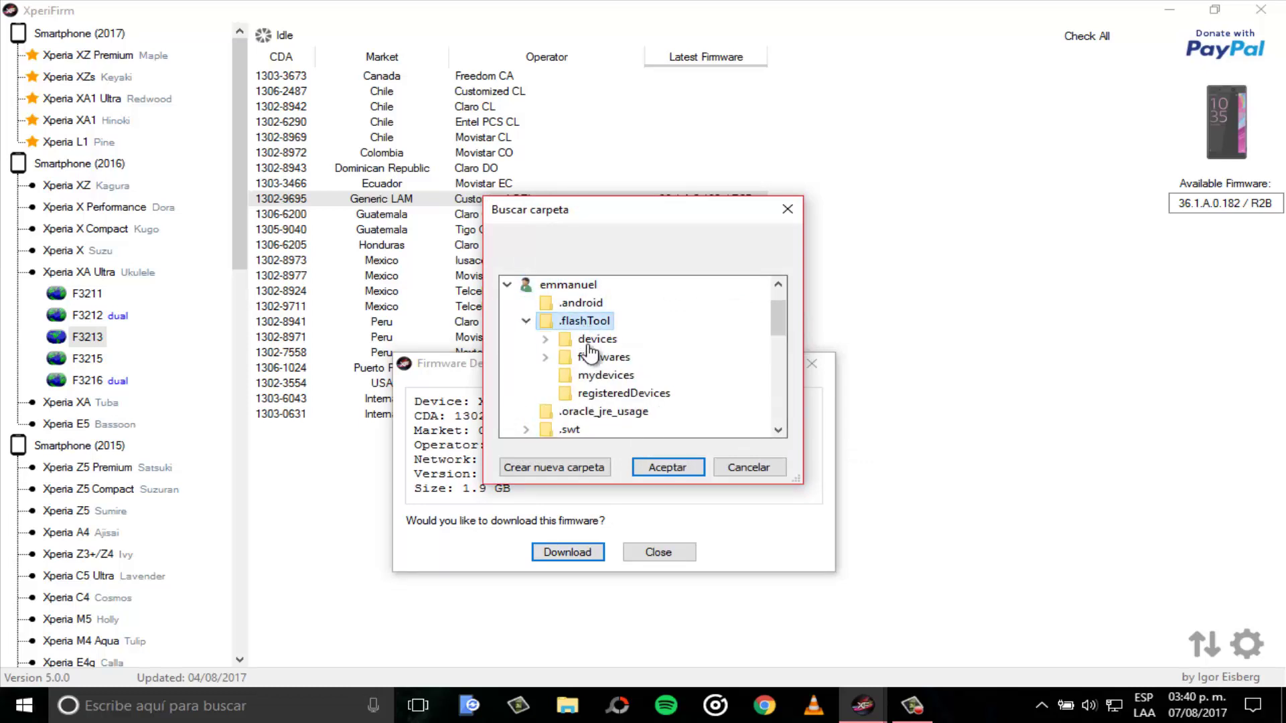
{"action": "double_click", "coordinate": [603, 357]}
{"action": "double_click", "coordinate": [623, 377]}
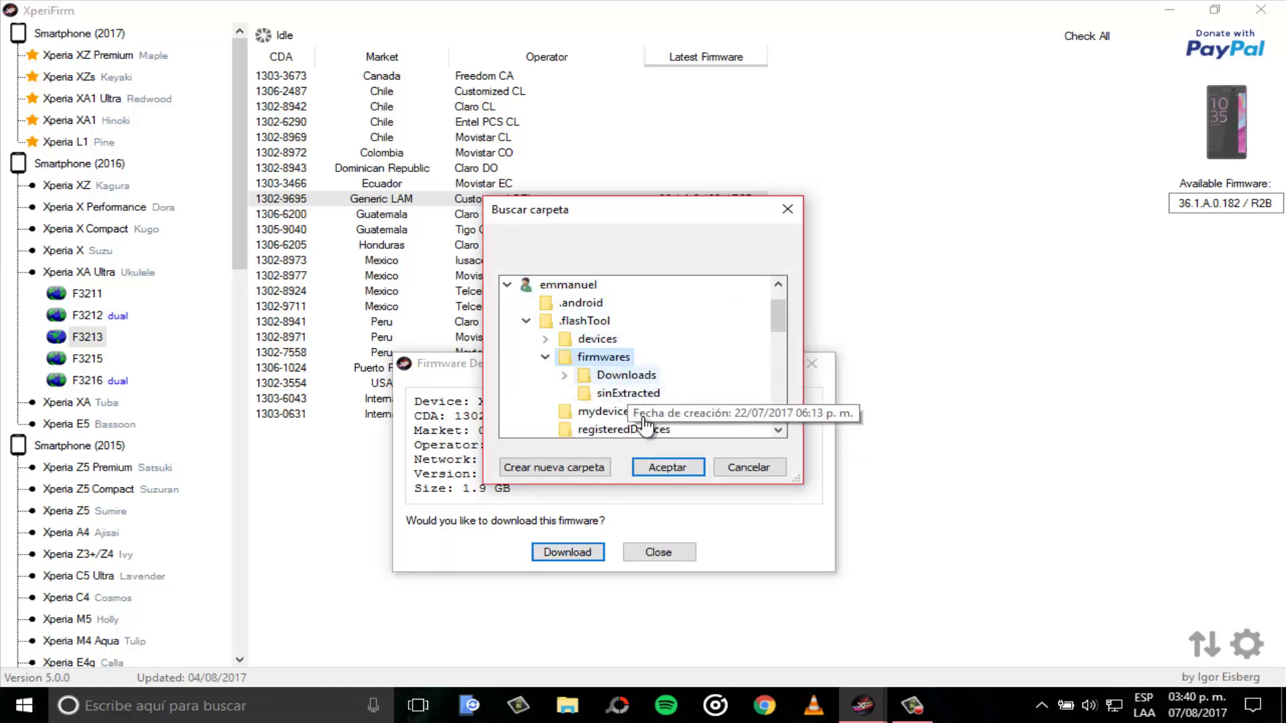
{"action": "left_click", "coordinate": [668, 467]}
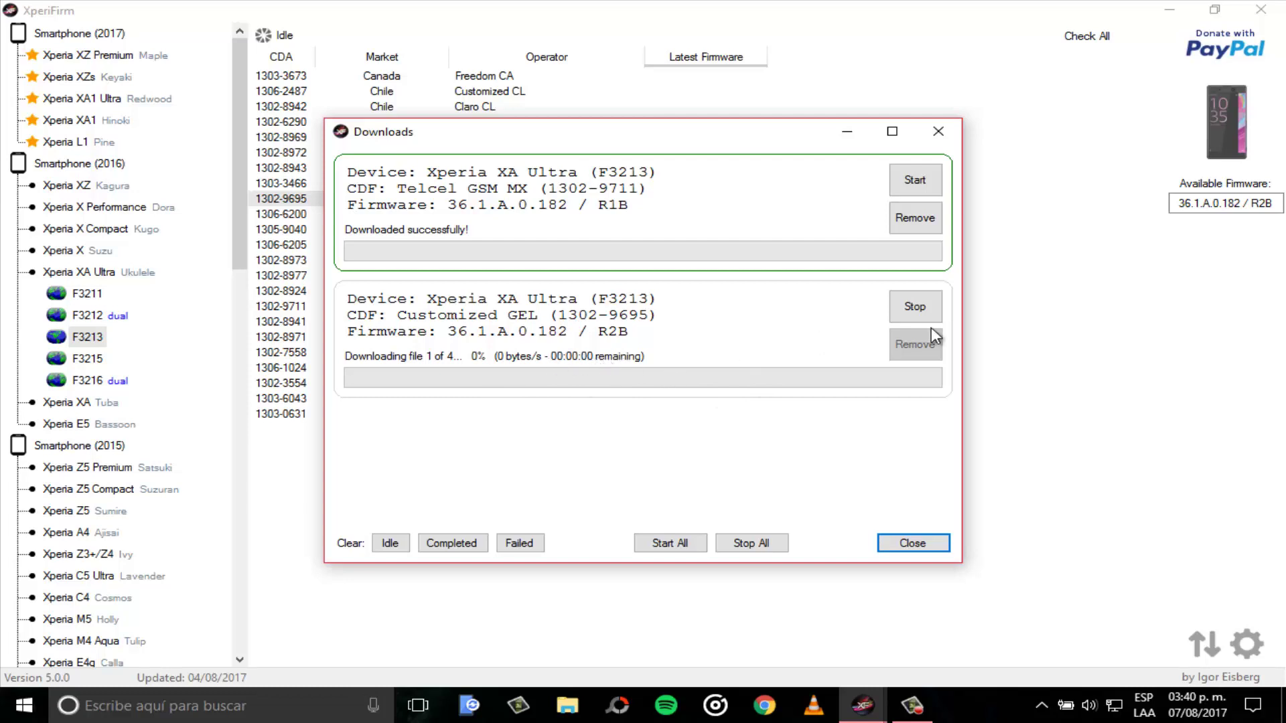
Step: Stop and remove the Customized GEL firmware download, and close XperiFirm
{"action": "left_click", "coordinate": [915, 314]}
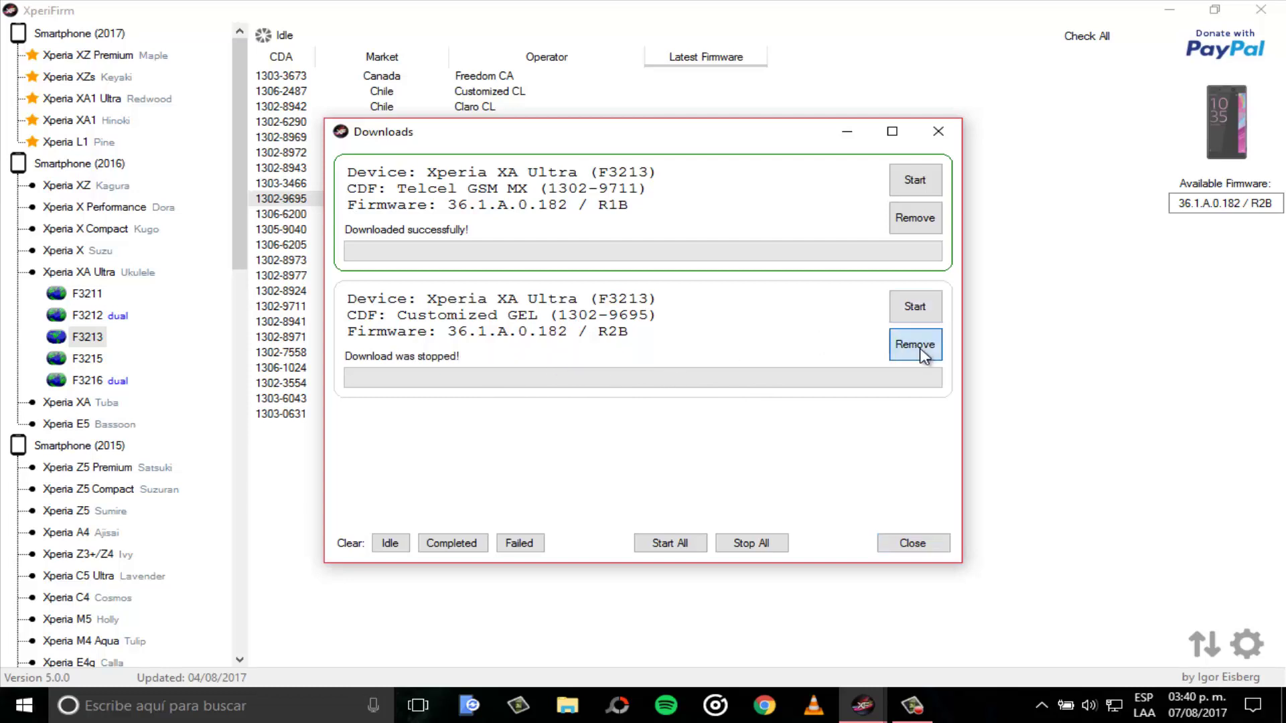
{"action": "left_click", "coordinate": [915, 344]}
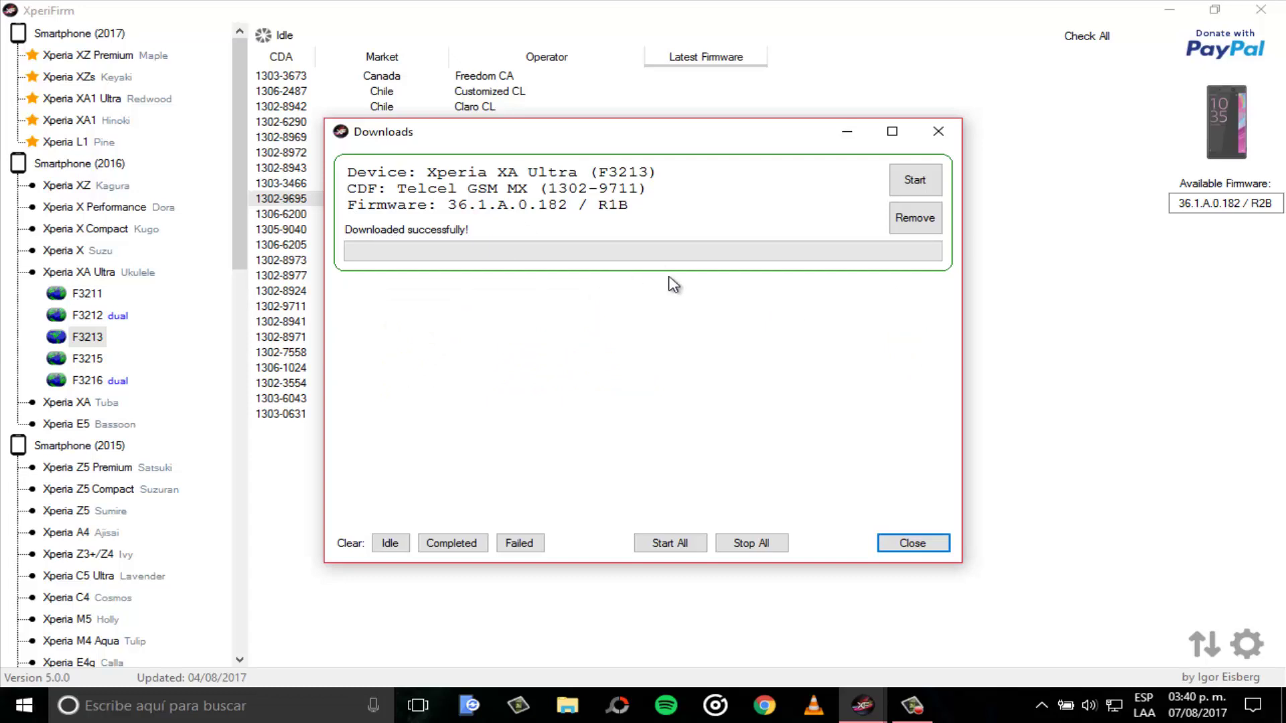
{"action": "left_click", "coordinate": [925, 546]}
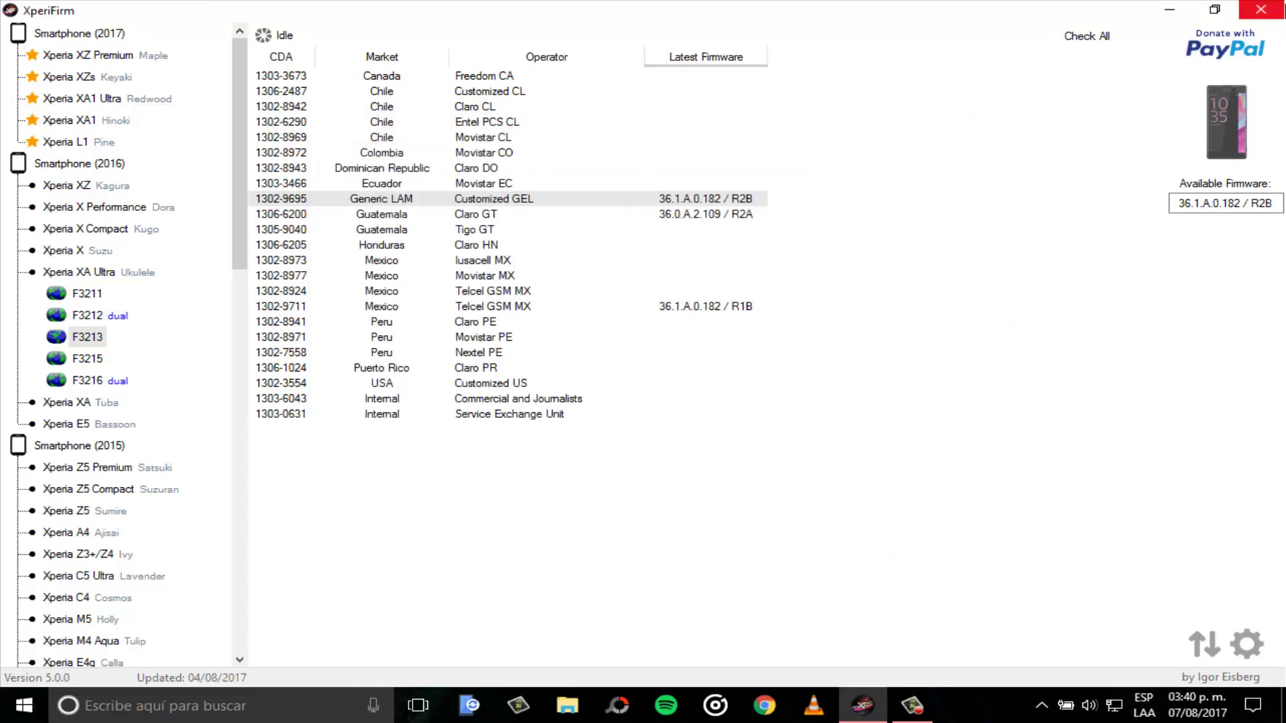
{"action": "left_click", "coordinate": [1262, 10]}
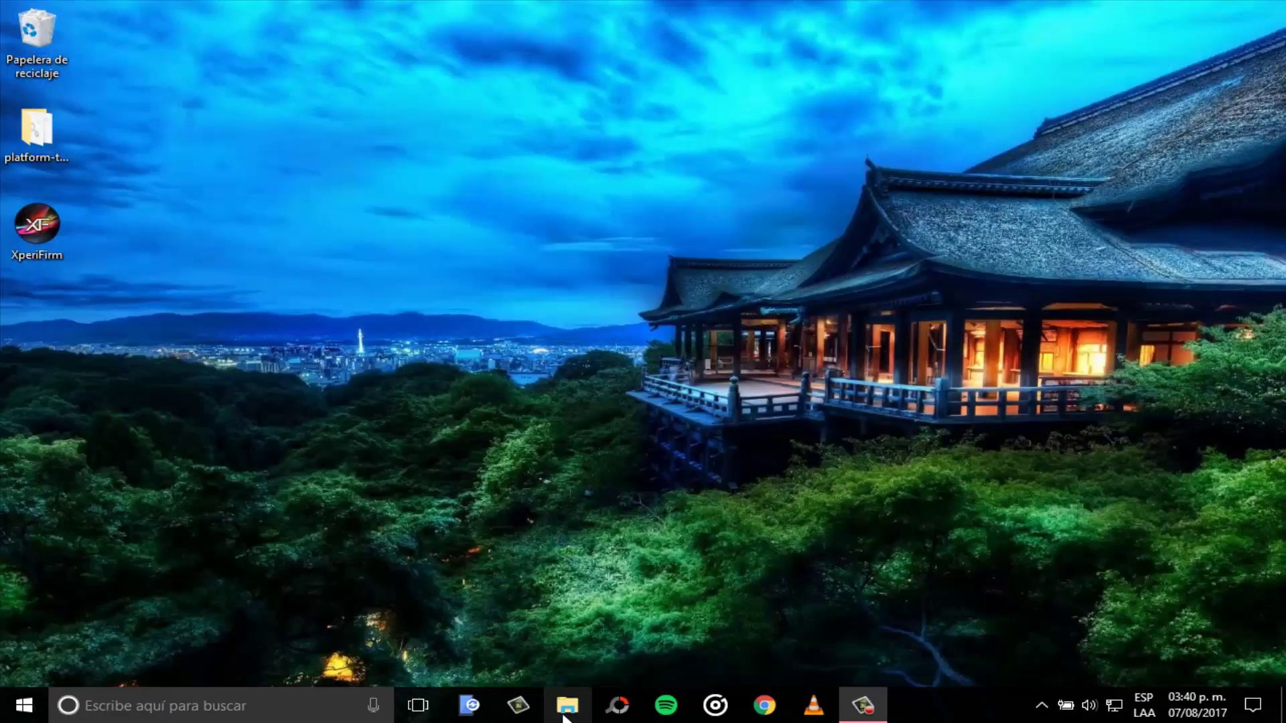
Step: Open the user profile's .flashTool\firmwares\Downloads folder in File Explorer
{"action": "key", "text": "super+e"}
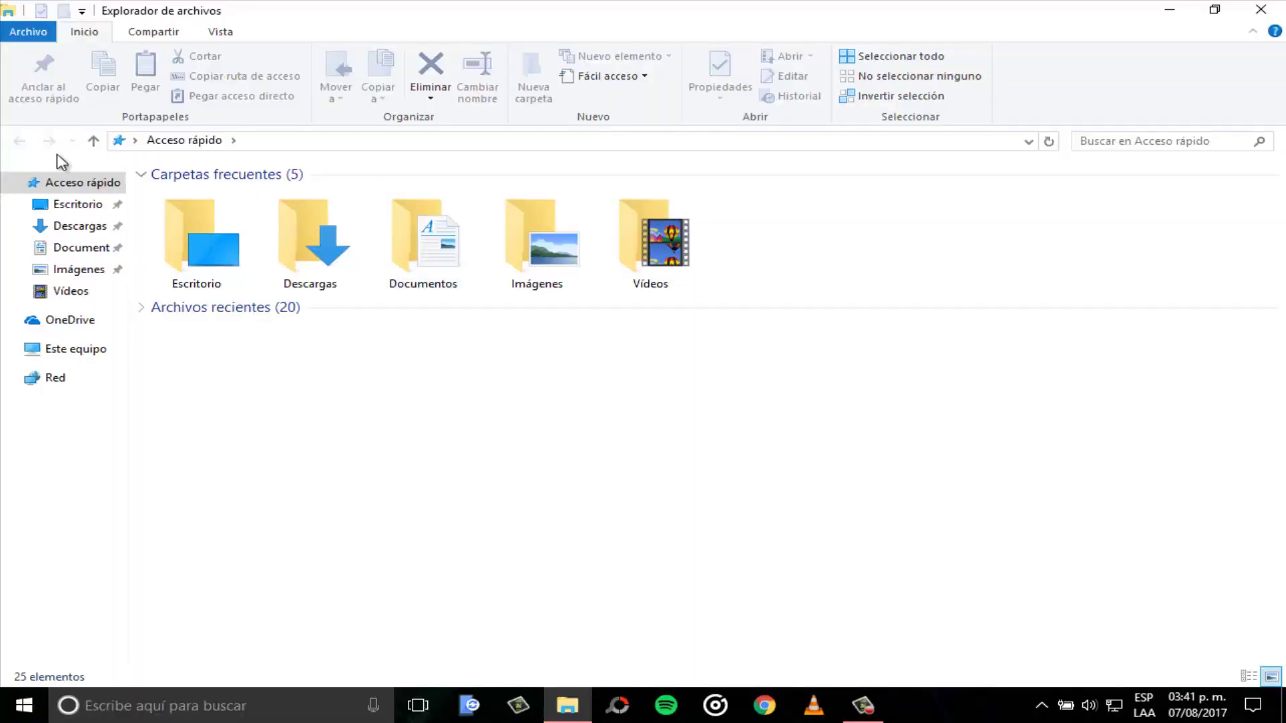
{"action": "left_click", "coordinate": [135, 140]}
{"action": "left_click", "coordinate": [159, 218]}
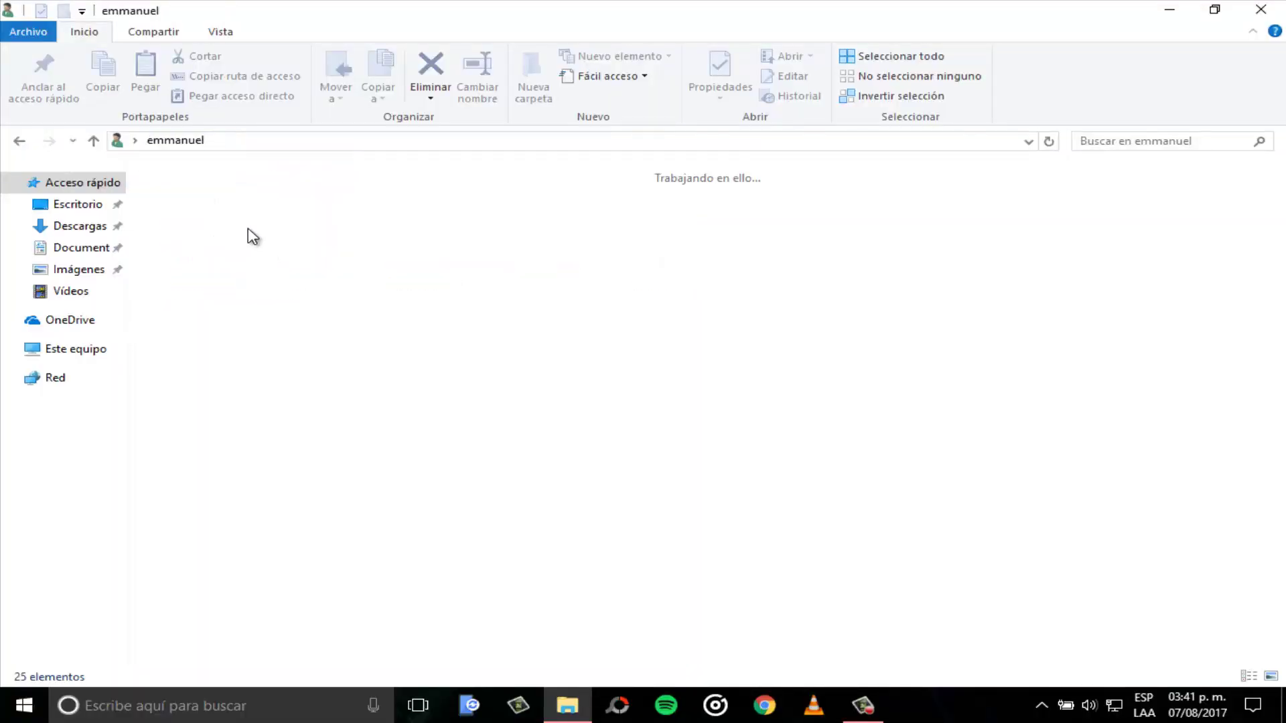
{"action": "double_click", "coordinate": [254, 201]}
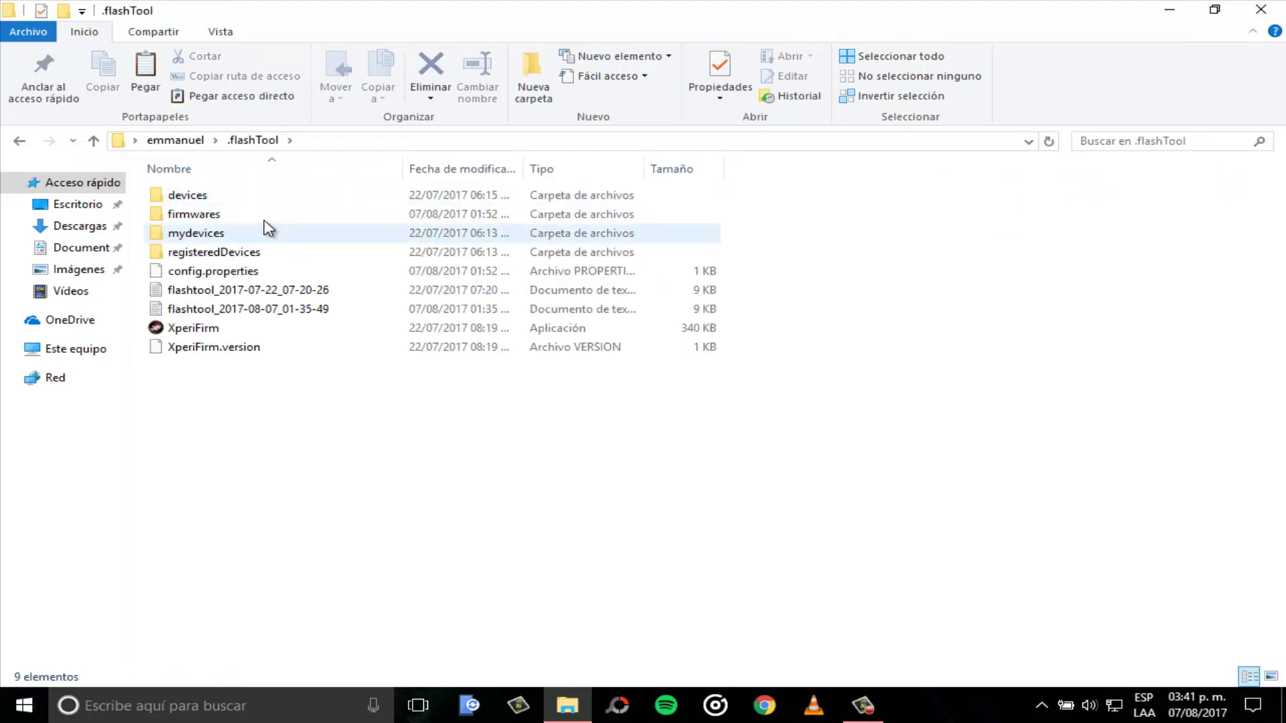
{"action": "double_click", "coordinate": [263, 216]}
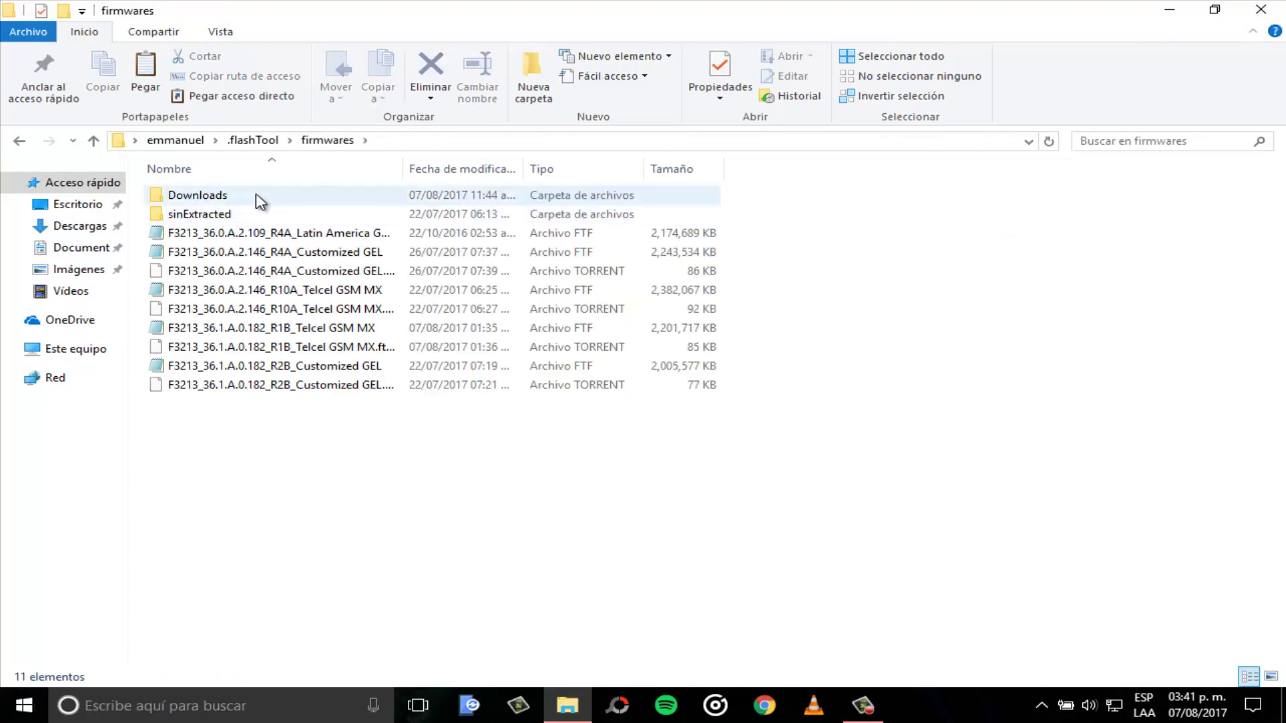
{"action": "double_click", "coordinate": [260, 197]}
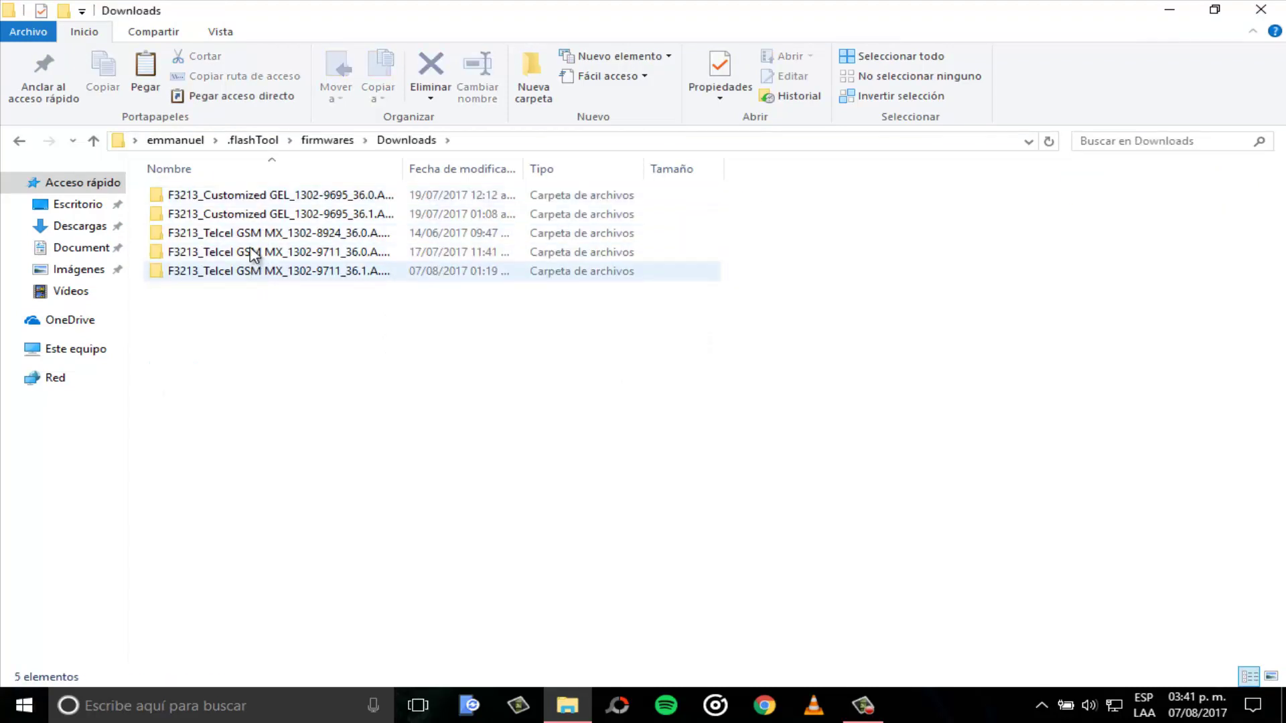
Step: Inspect the properties of the F3213_Customized GEL_1302-9695_36.1.A.0.182_R2B folder and close them
{"action": "left_click", "coordinate": [255, 213]}
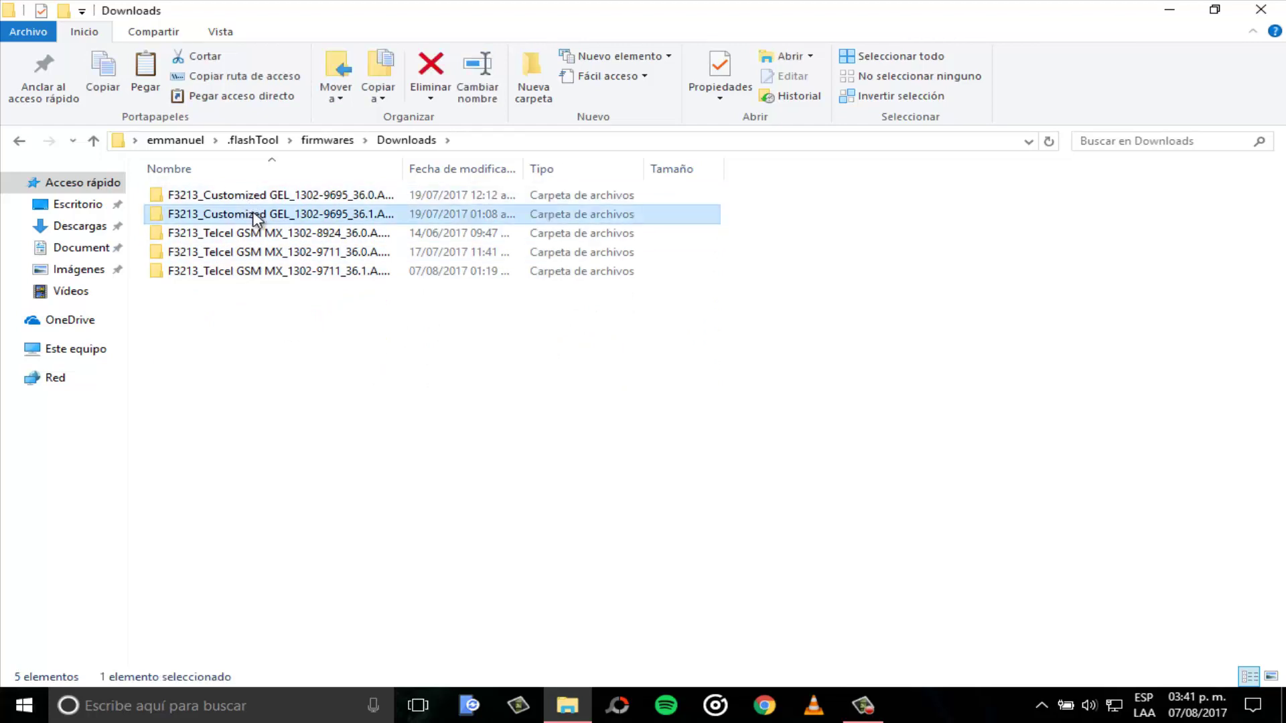
{"action": "right_click", "coordinate": [254, 214]}
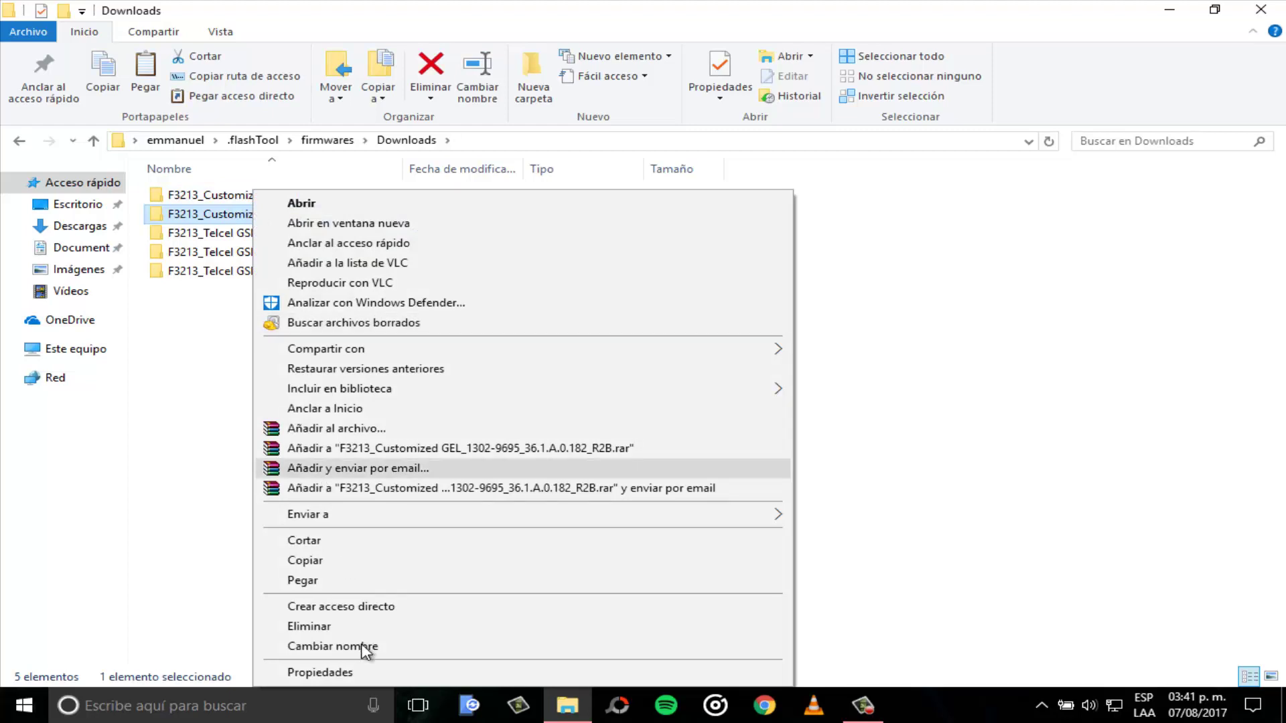
{"action": "left_click", "coordinate": [405, 673]}
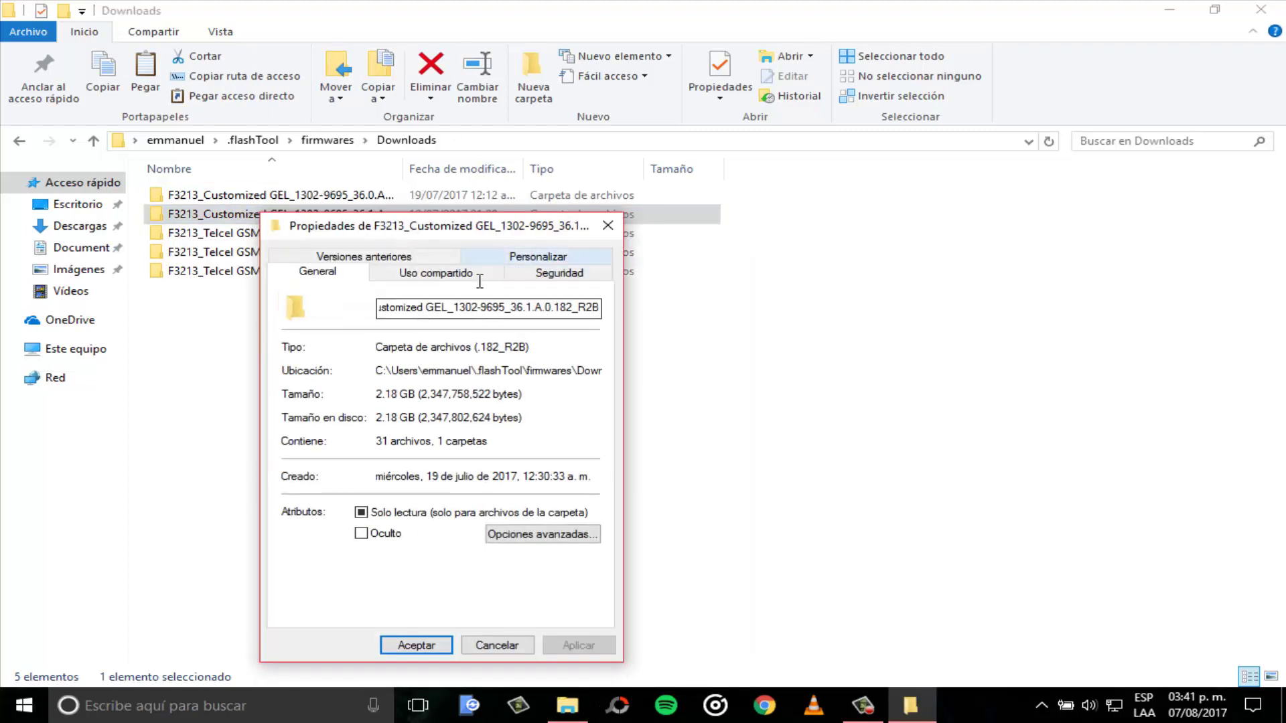
{"action": "left_click", "coordinate": [573, 309]}
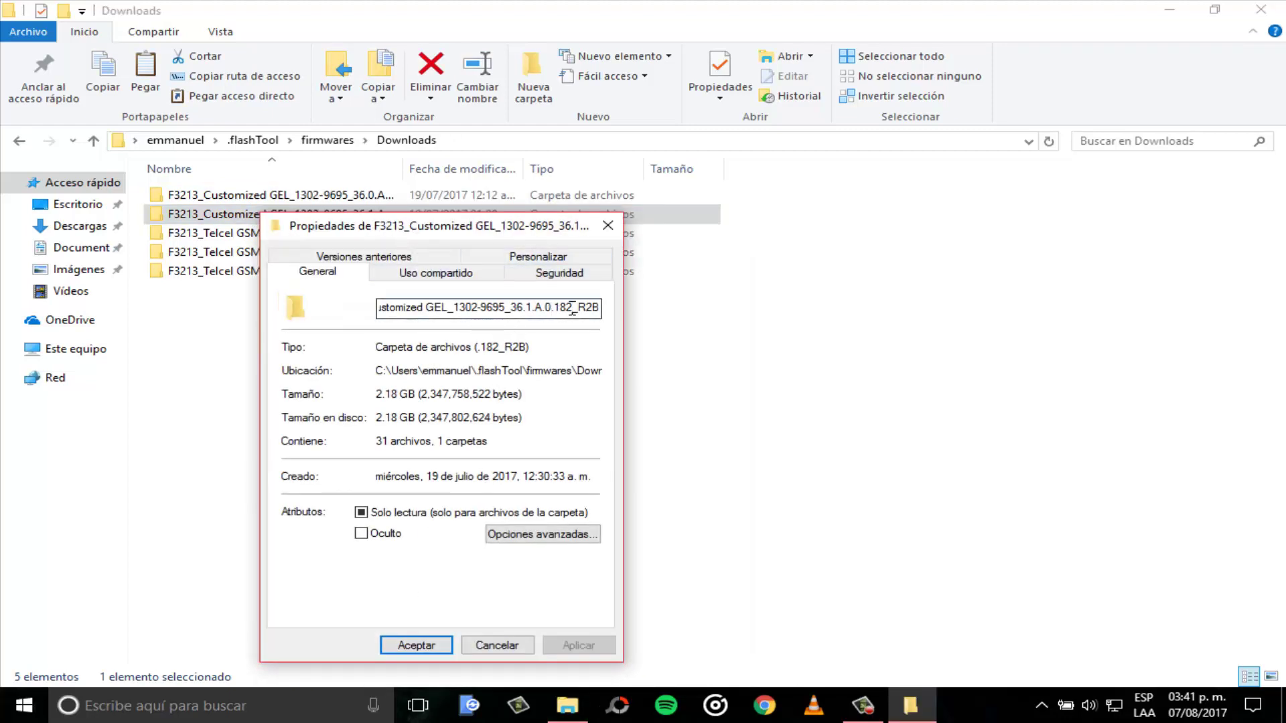
{"action": "left_click", "coordinate": [608, 234]}
Step: Delete the F3213_Telcel GSM MX_1302-8924 firmware folder and close File Explorer
{"action": "left_click", "coordinate": [374, 234]}
{"action": "key", "text": "Delete"}
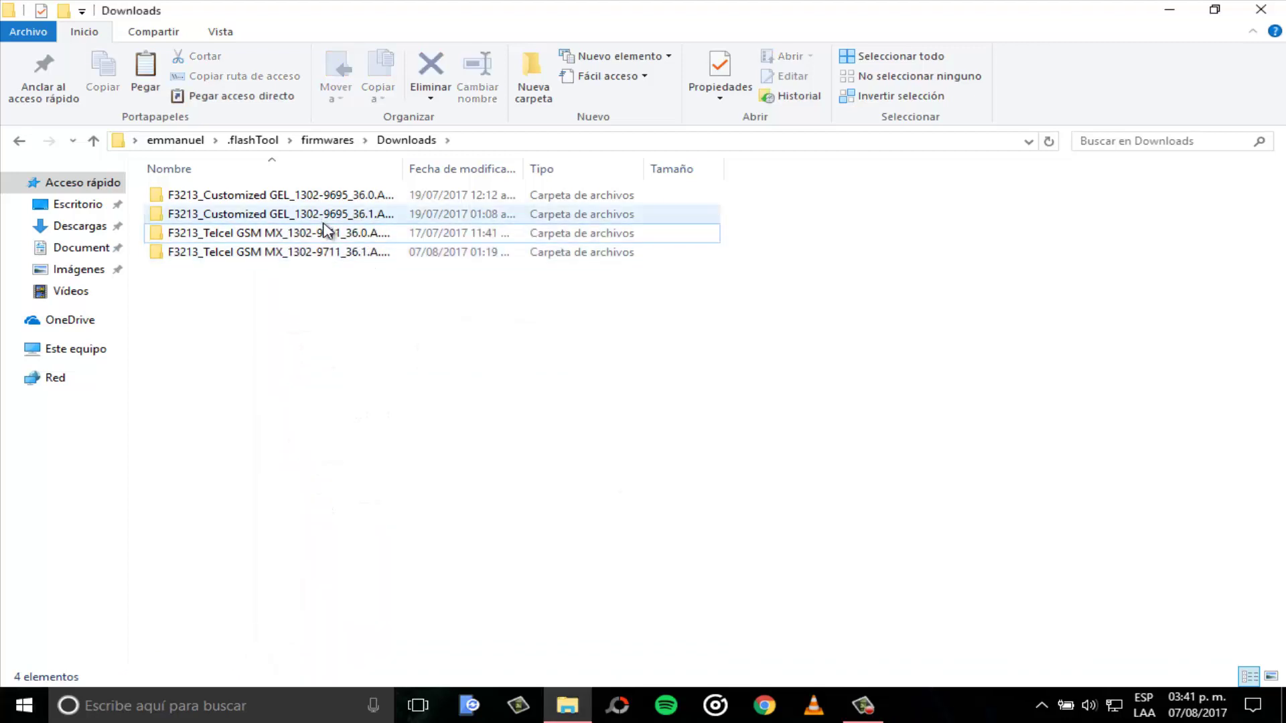
{"action": "left_click", "coordinate": [379, 326]}
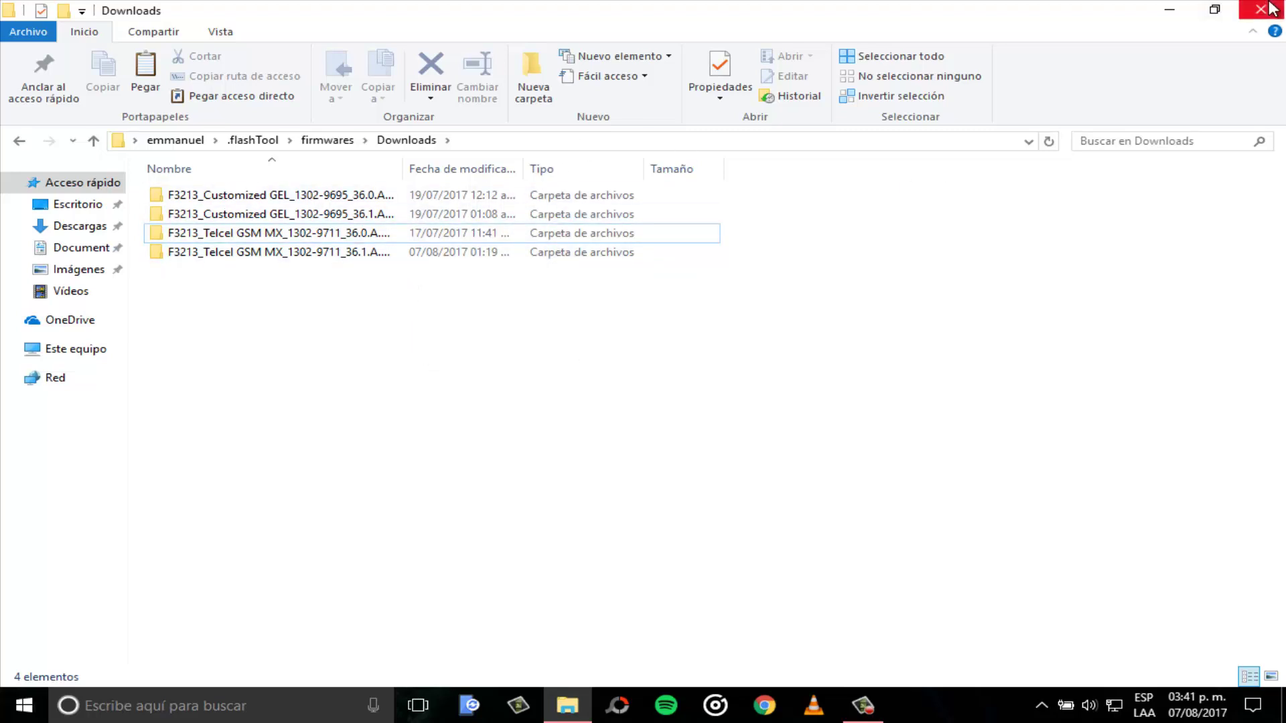
{"action": "left_click", "coordinate": [1261, 10]}
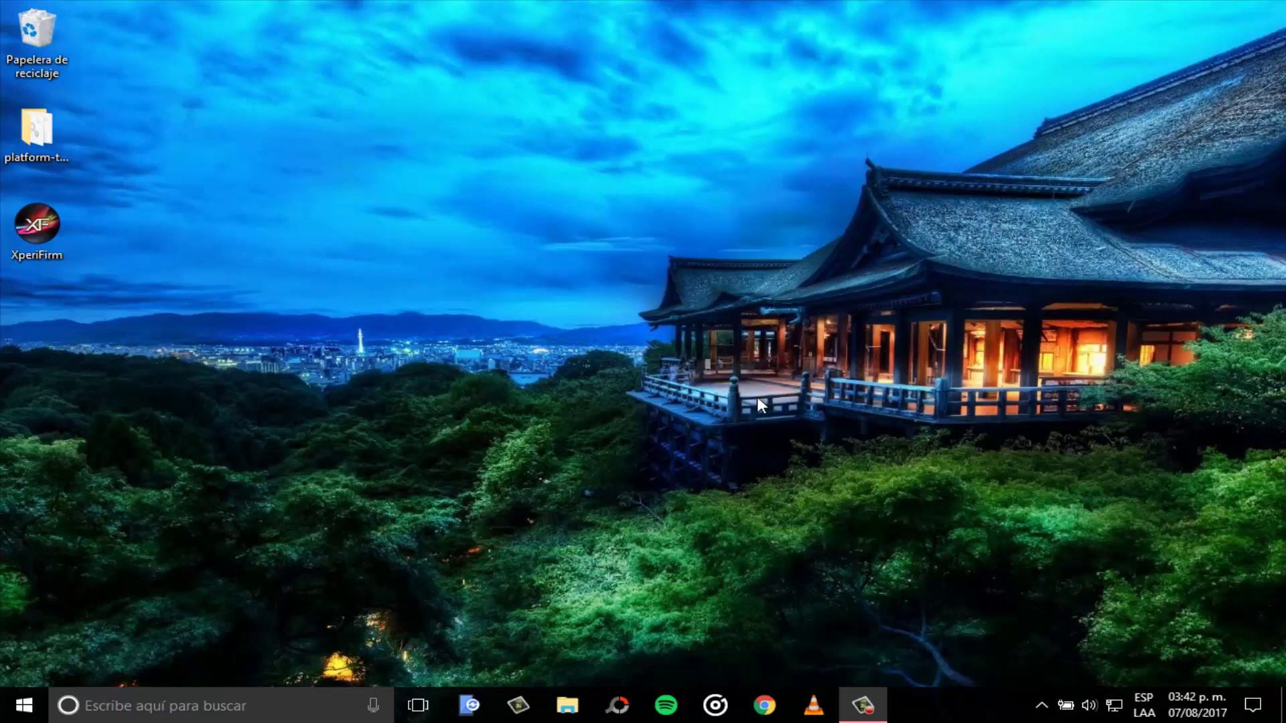
{"action": "mouse_move", "coordinate": [862, 706]}
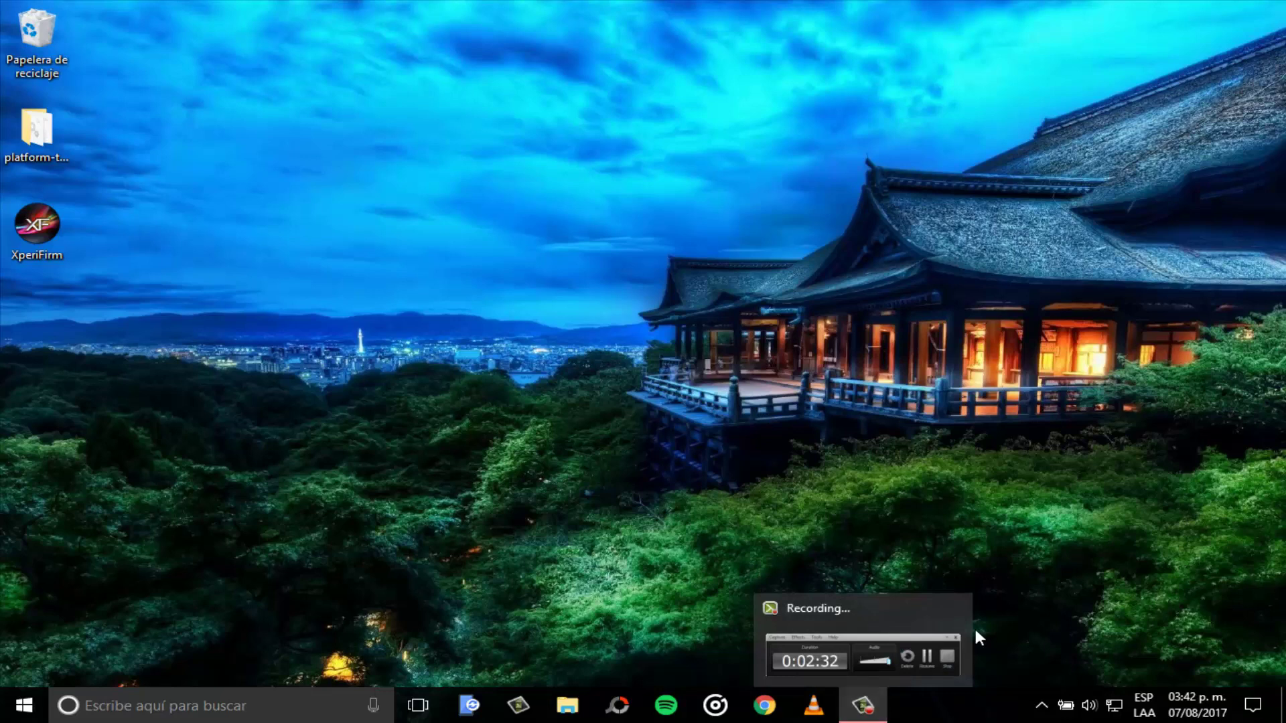